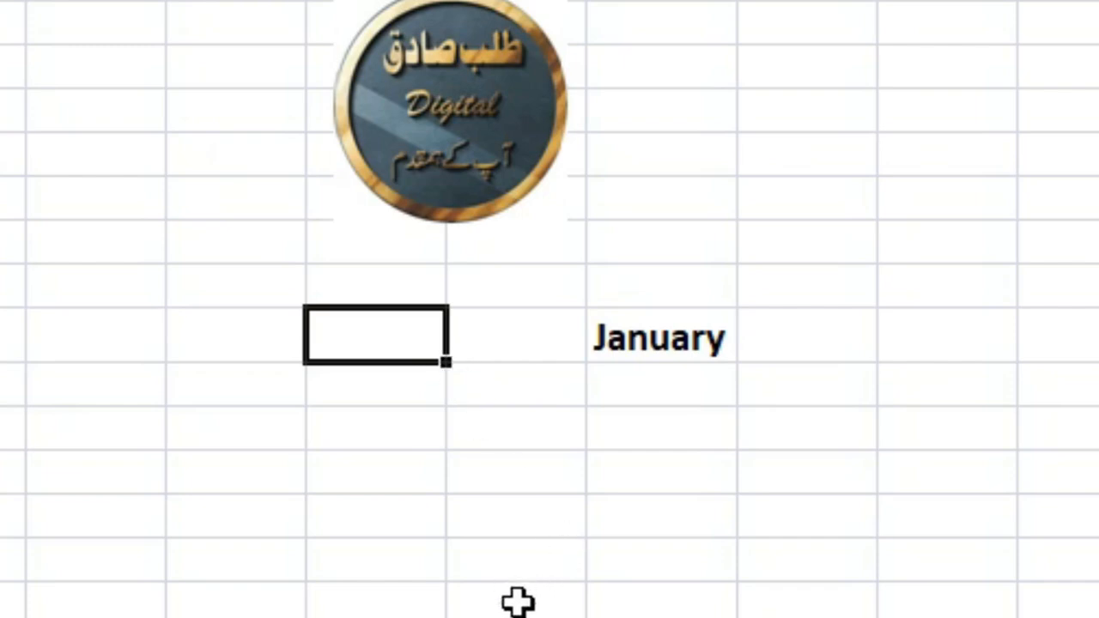
Fill the month series from January in J11 down column J through December
{"action": "left_click", "coordinate": [513, 617]}
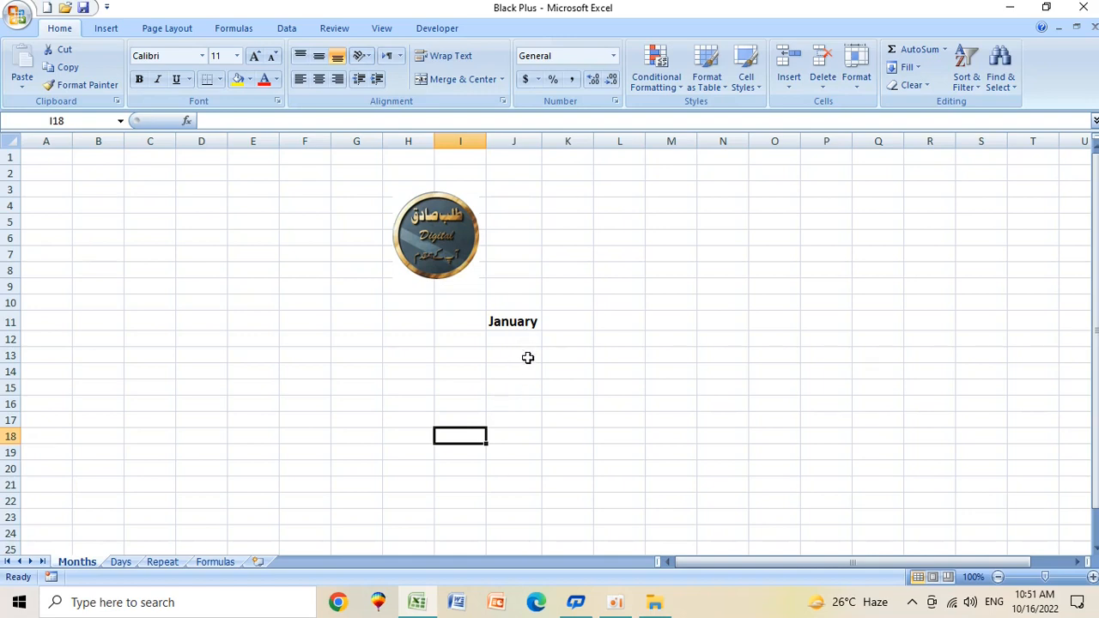
{"action": "left_click", "coordinate": [515, 323]}
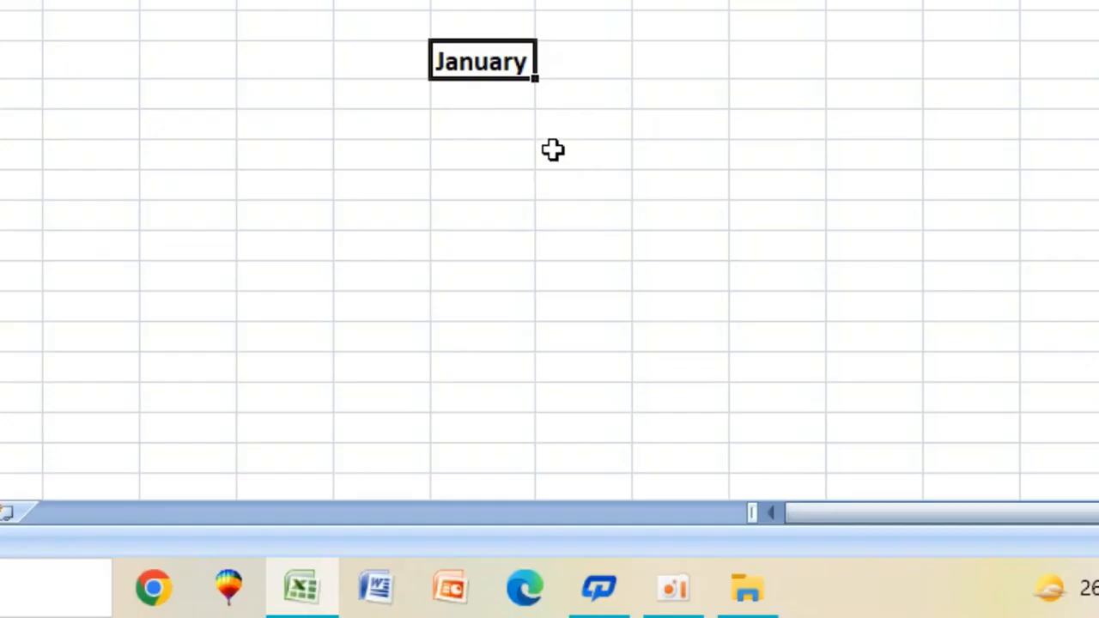
{"action": "left_click_drag", "start_coordinate": [537, 82], "coordinate": [540, 403]}
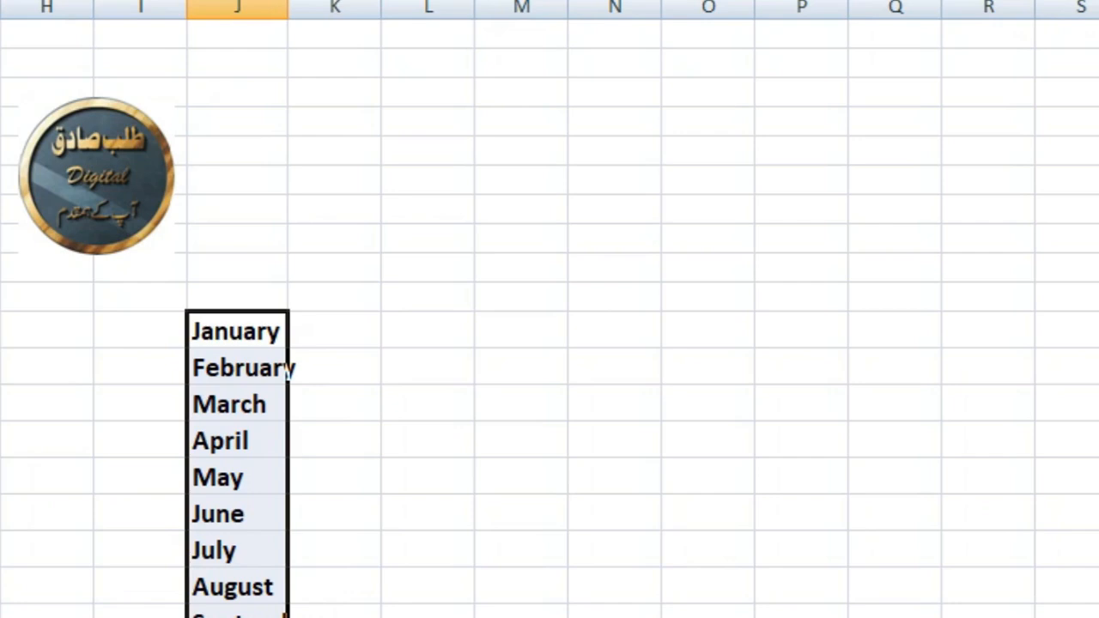
{"action": "left_click", "coordinate": [351, 430]}
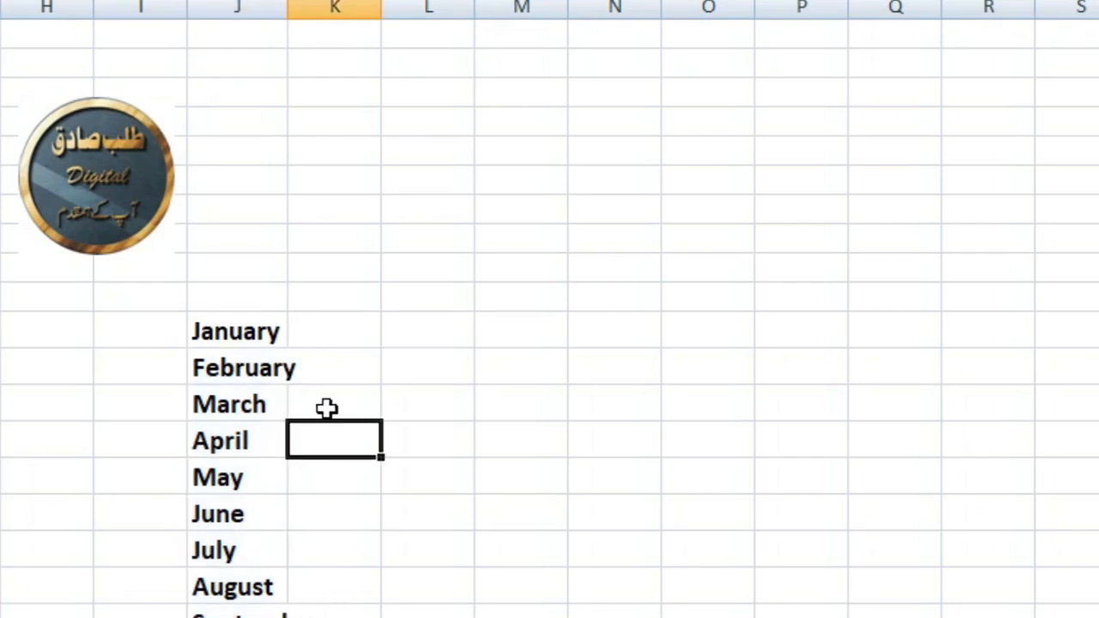
Fill the month series from January in J11 across row 11 through July in P11
{"action": "left_click", "coordinate": [255, 328]}
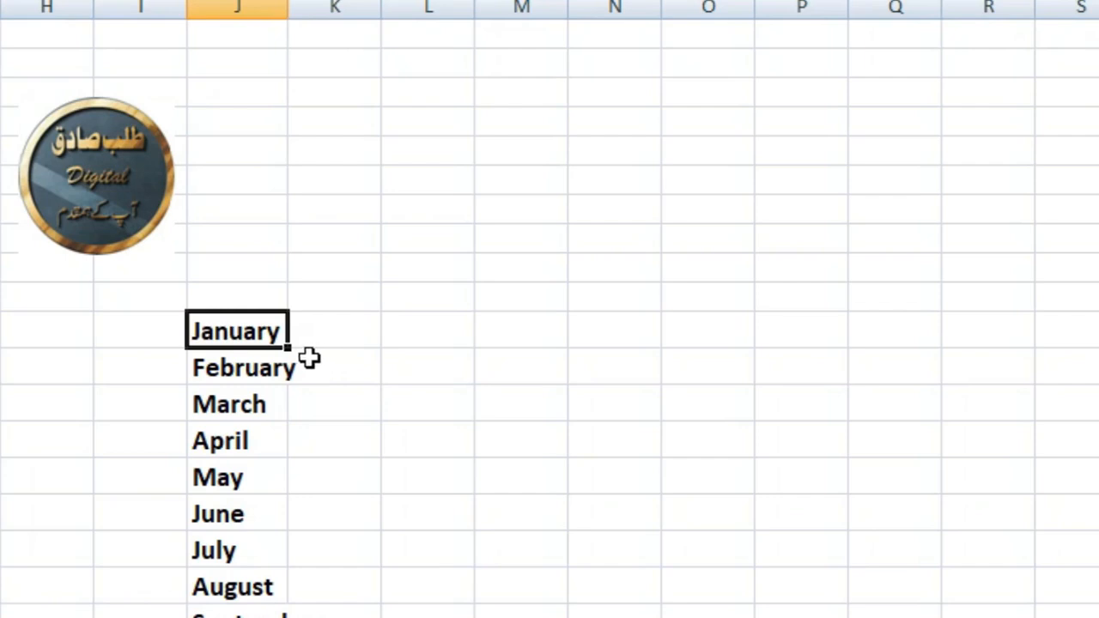
{"action": "left_click_drag", "start_coordinate": [291, 348], "coordinate": [850, 358]}
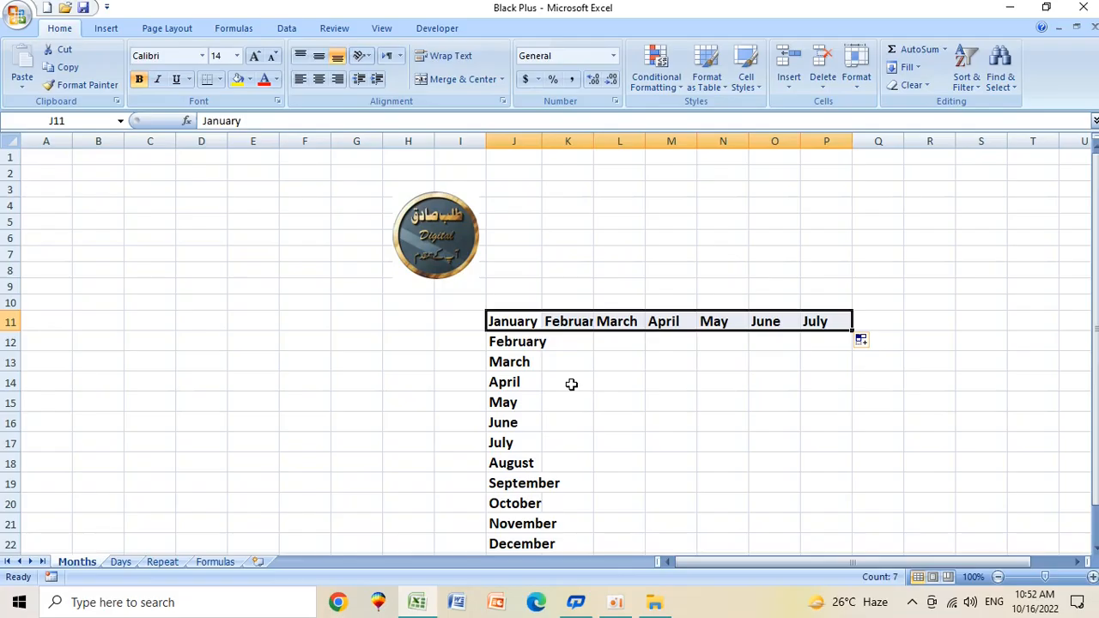
{"action": "left_click", "coordinate": [342, 445]}
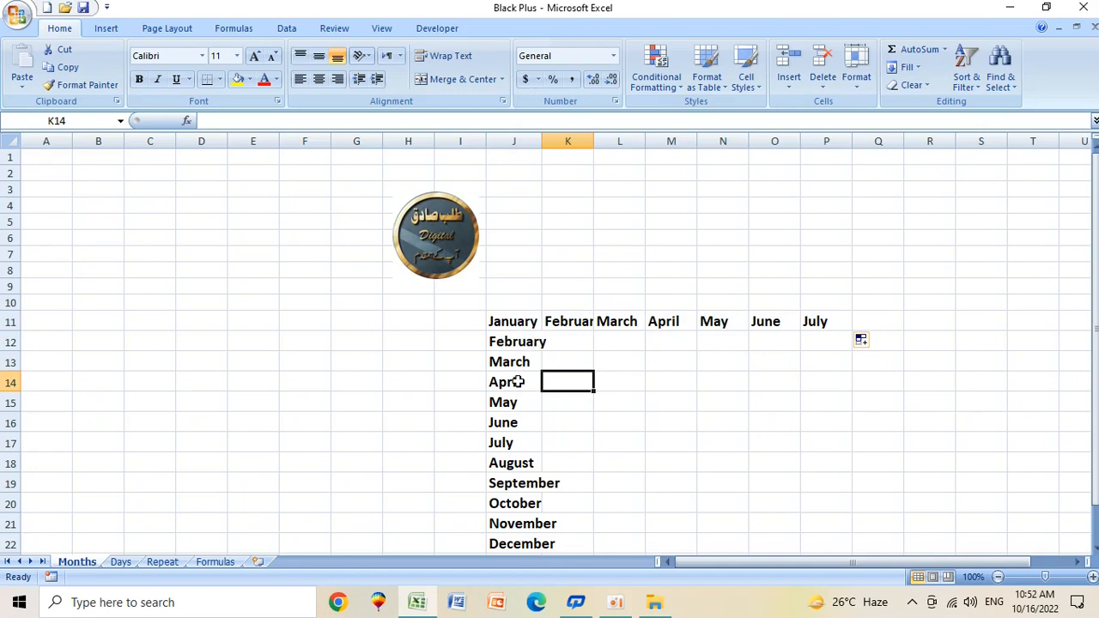
Examine the month names filled across row 11 and down column J, cell by cell
{"action": "left_click", "coordinate": [515, 322]}
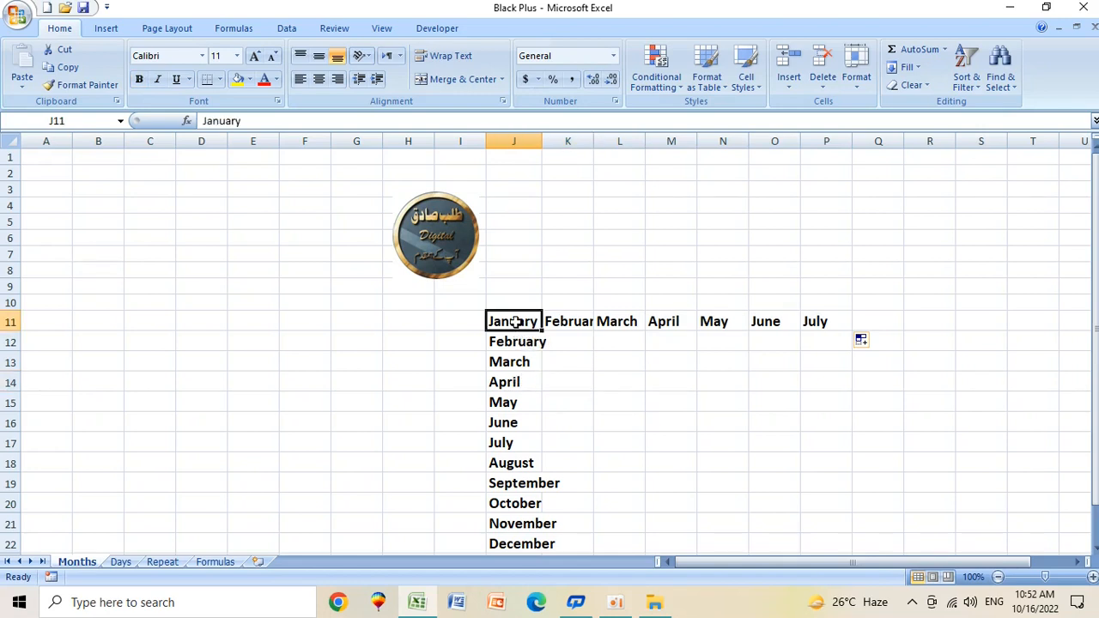
{"action": "left_click", "coordinate": [574, 323]}
{"action": "left_click", "coordinate": [621, 324]}
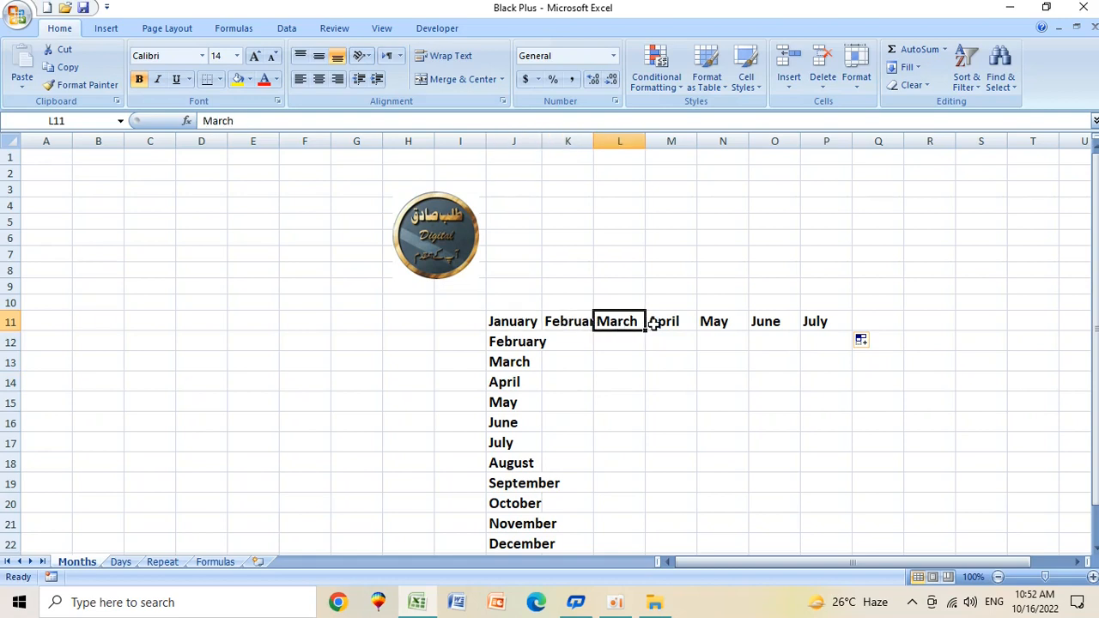
{"action": "left_click", "coordinate": [655, 323]}
{"action": "left_click", "coordinate": [519, 325]}
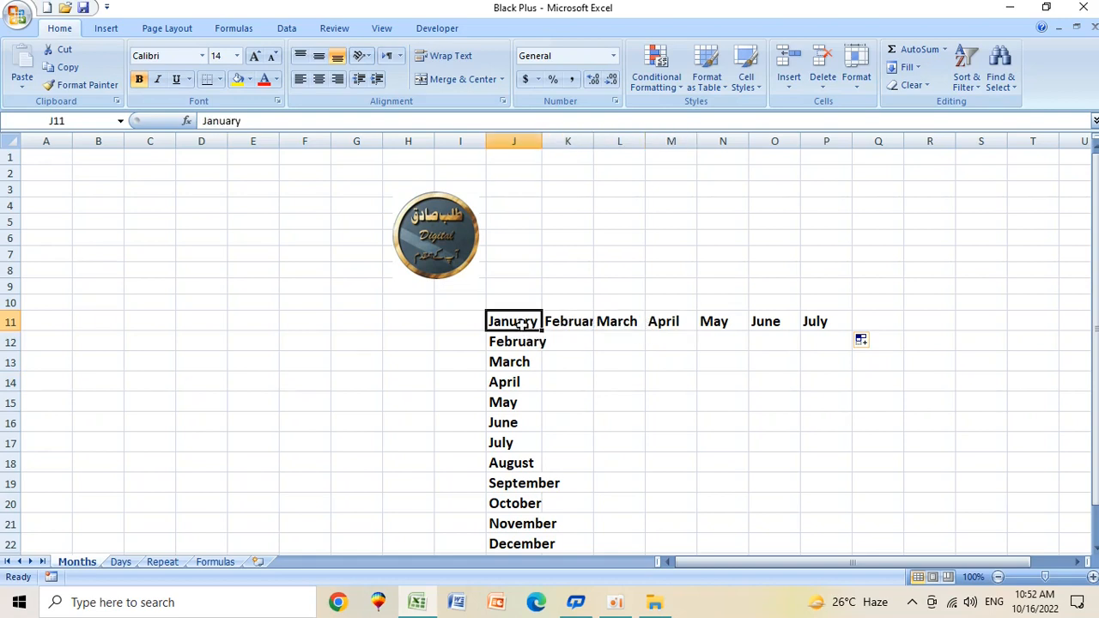
{"action": "left_click", "coordinate": [515, 342]}
{"action": "left_click", "coordinate": [514, 361]}
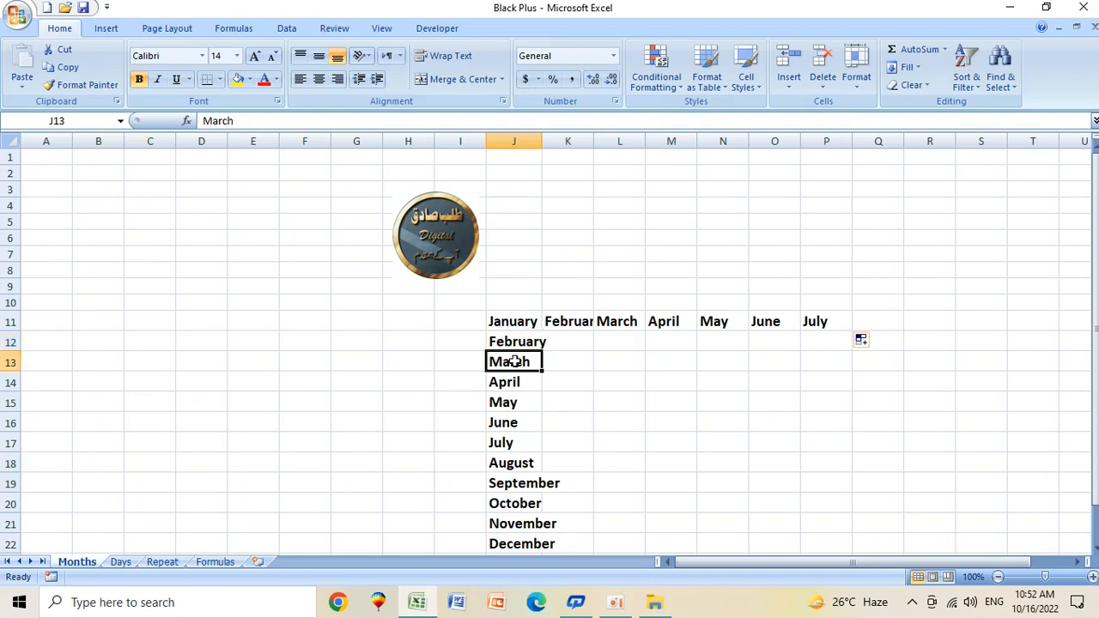
{"action": "left_click", "coordinate": [508, 380]}
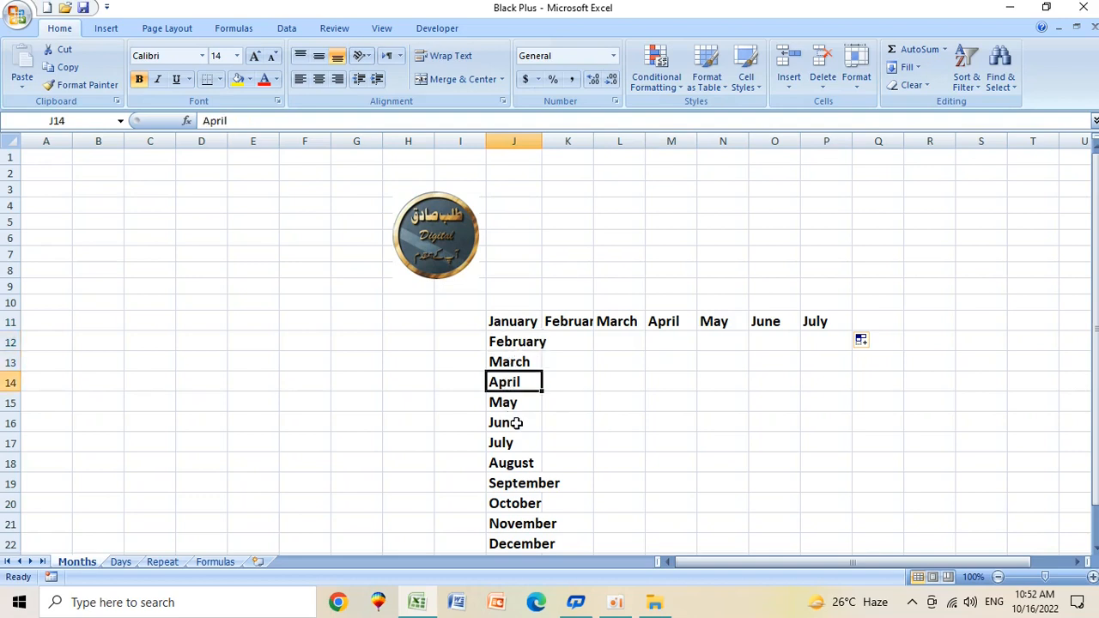
Fill the month series backwards from January in J11 up column J to May in J3
{"action": "left_click", "coordinate": [511, 321]}
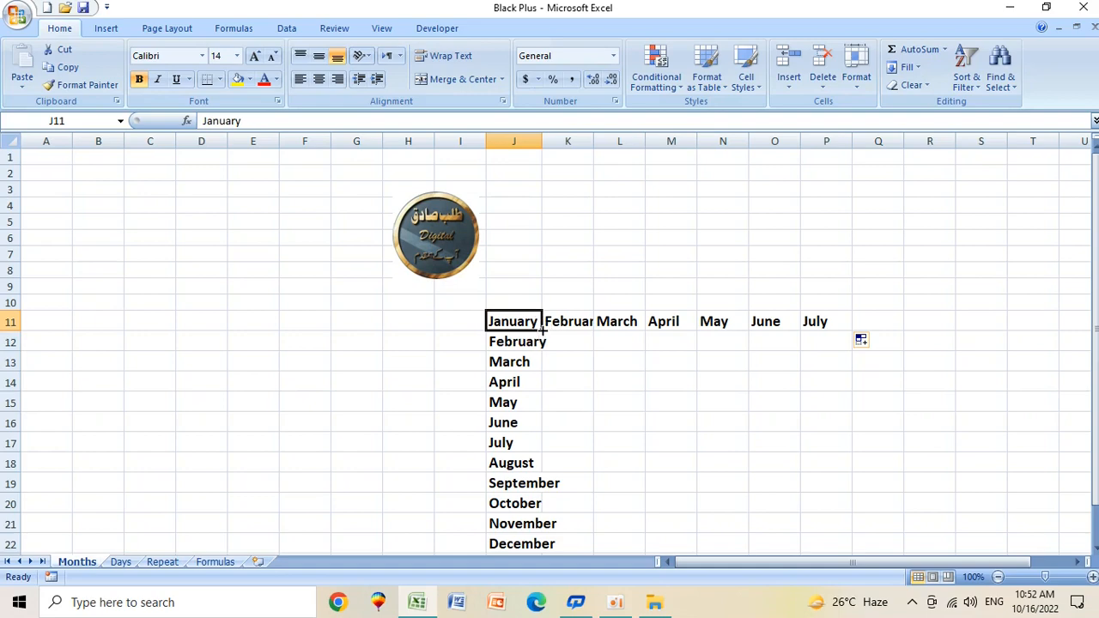
{"action": "left_click_drag", "start_coordinate": [543, 329], "coordinate": [547, 225]}
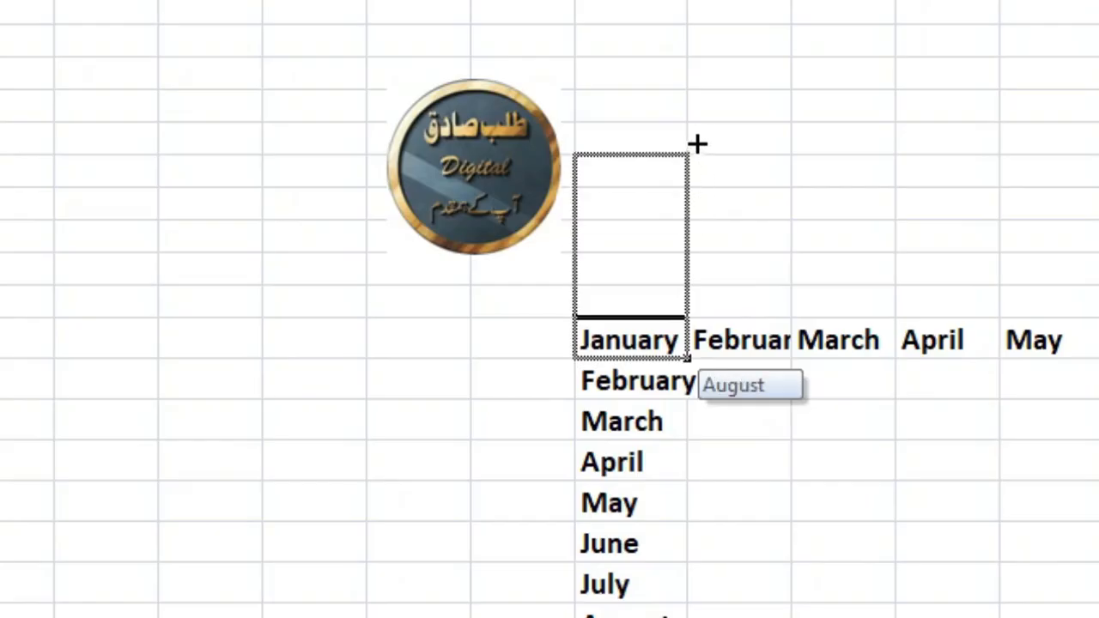
{"action": "left_click_drag", "start_coordinate": [698, 144], "coordinate": [692, 72]}
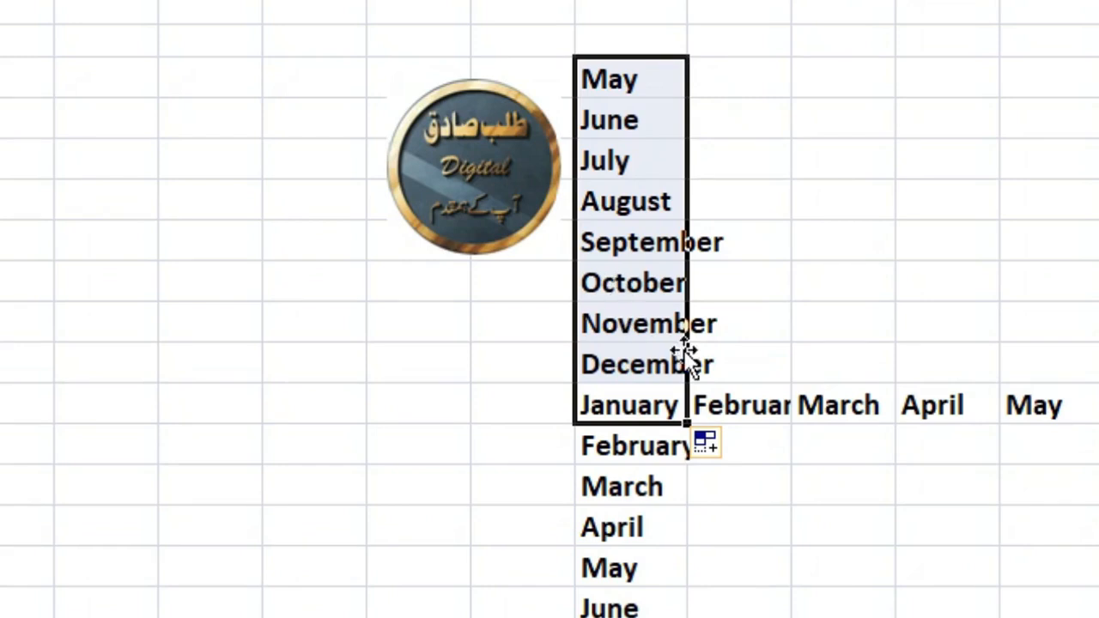
{"action": "left_click", "coordinate": [731, 496]}
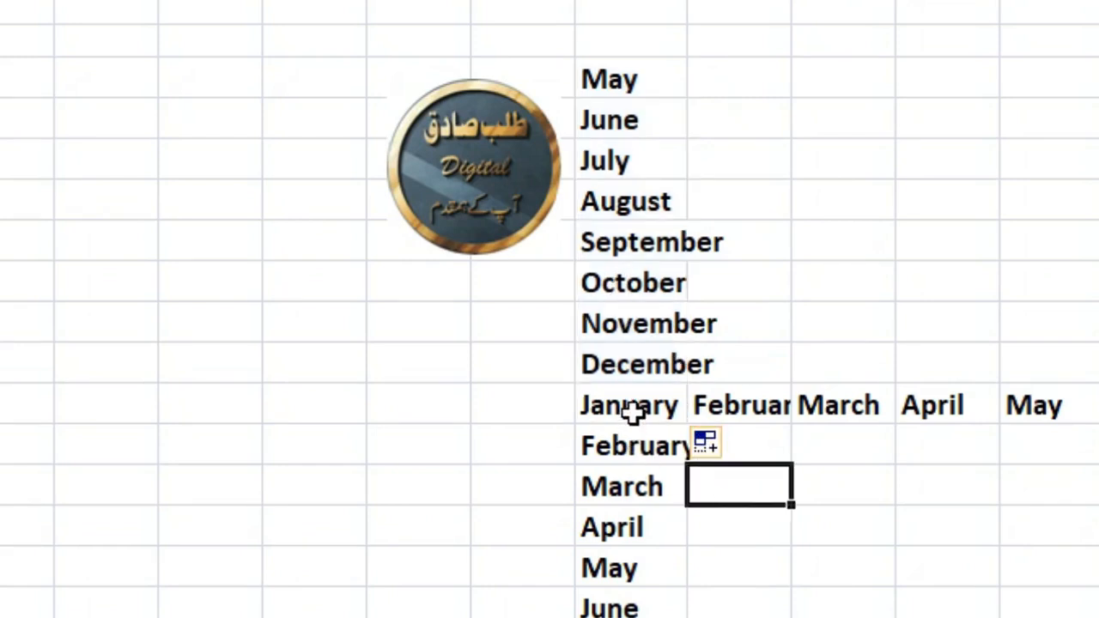
Fill the month series backwards from January in J11 along row 11 to August in E11
{"action": "left_click", "coordinate": [634, 414]}
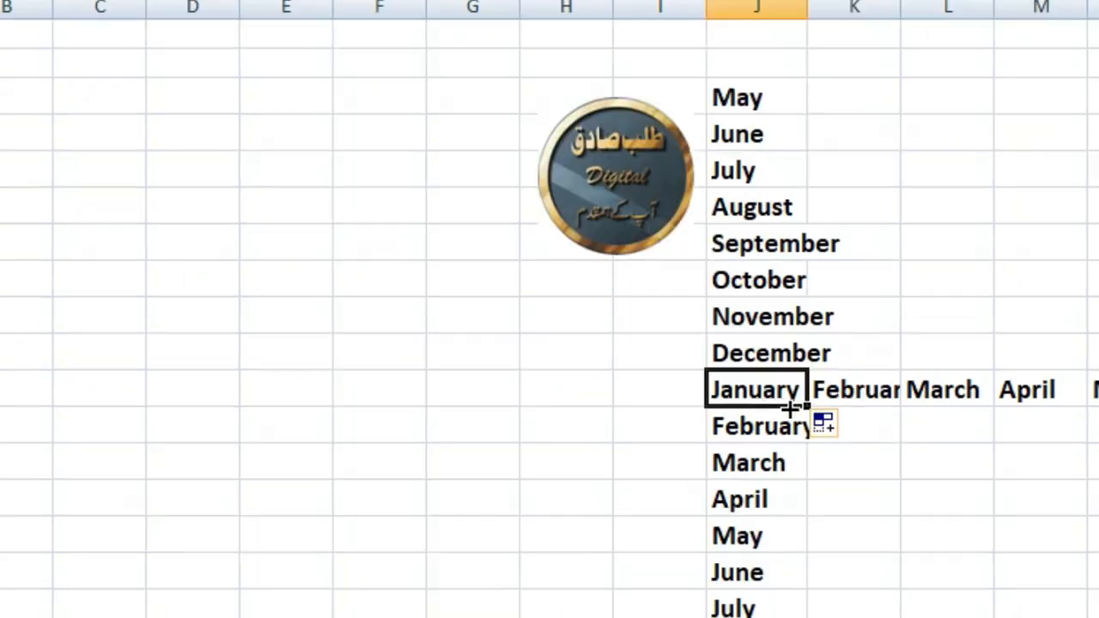
{"action": "left_click_drag", "start_coordinate": [692, 421], "coordinate": [410, 416]}
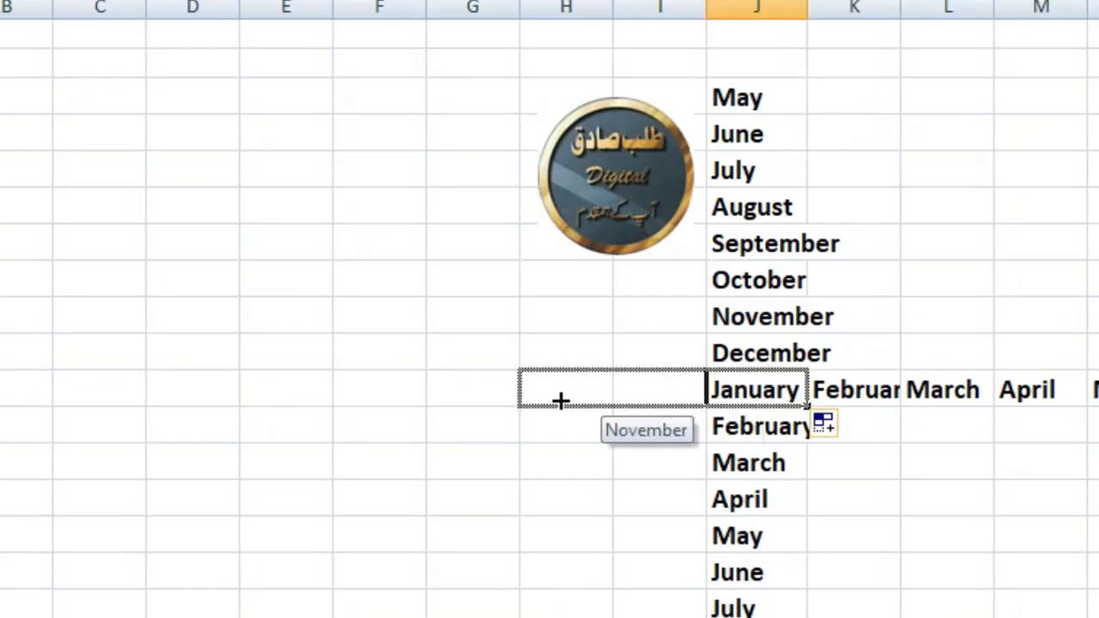
{"action": "left_click_drag", "start_coordinate": [560, 401], "coordinate": [248, 403]}
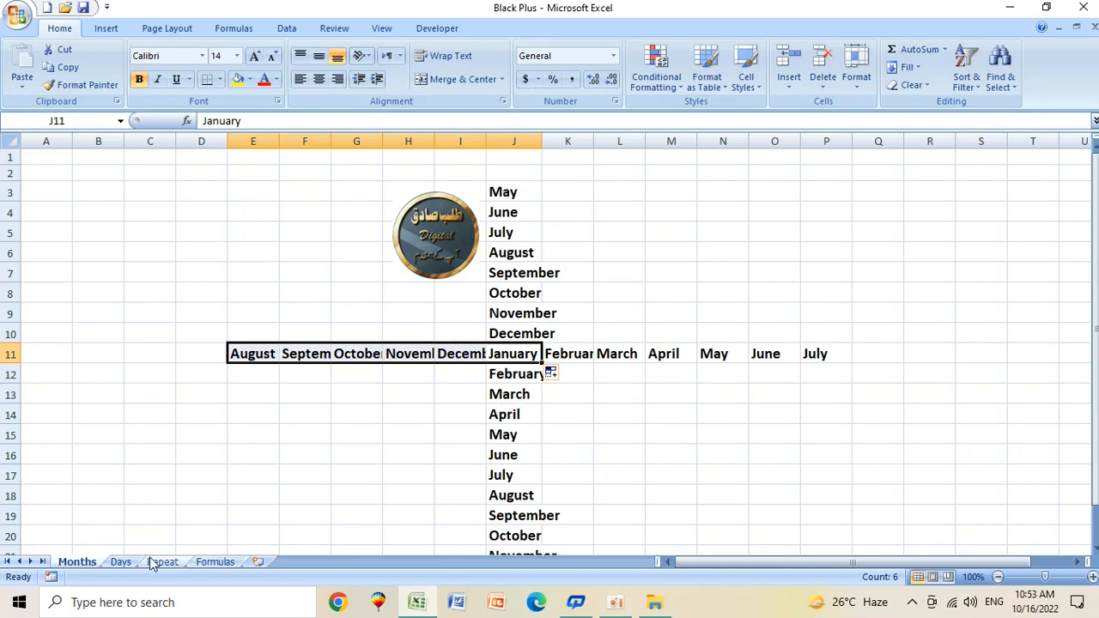
On the Days sheet, fill the weekday series from Monday in I11 down to Thursday in I21
{"action": "left_click", "coordinate": [120, 563]}
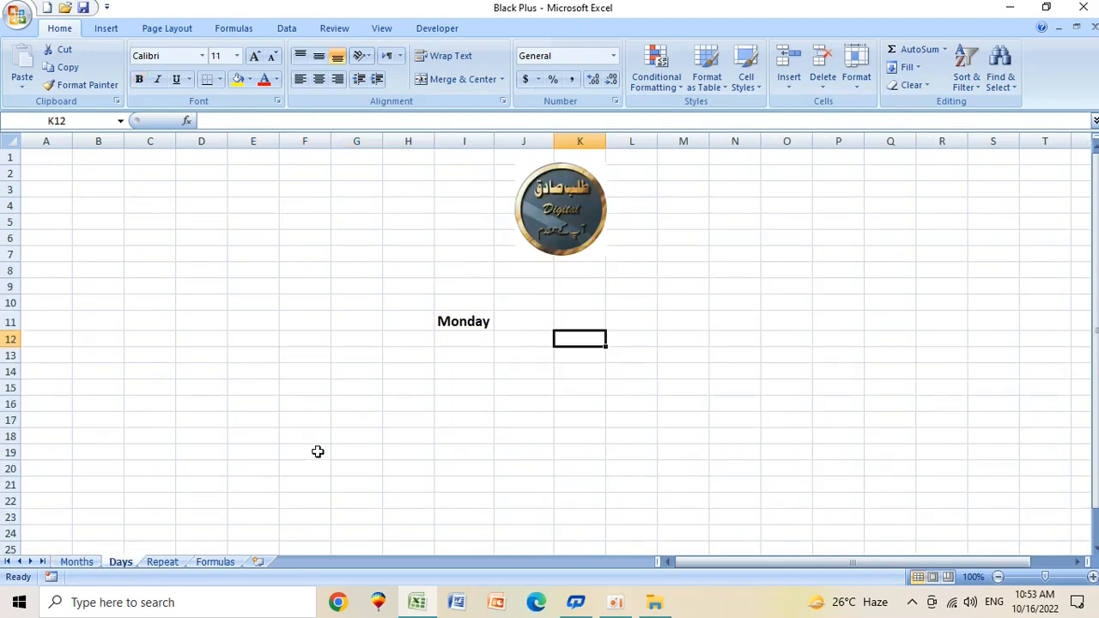
{"action": "left_click", "coordinate": [469, 321]}
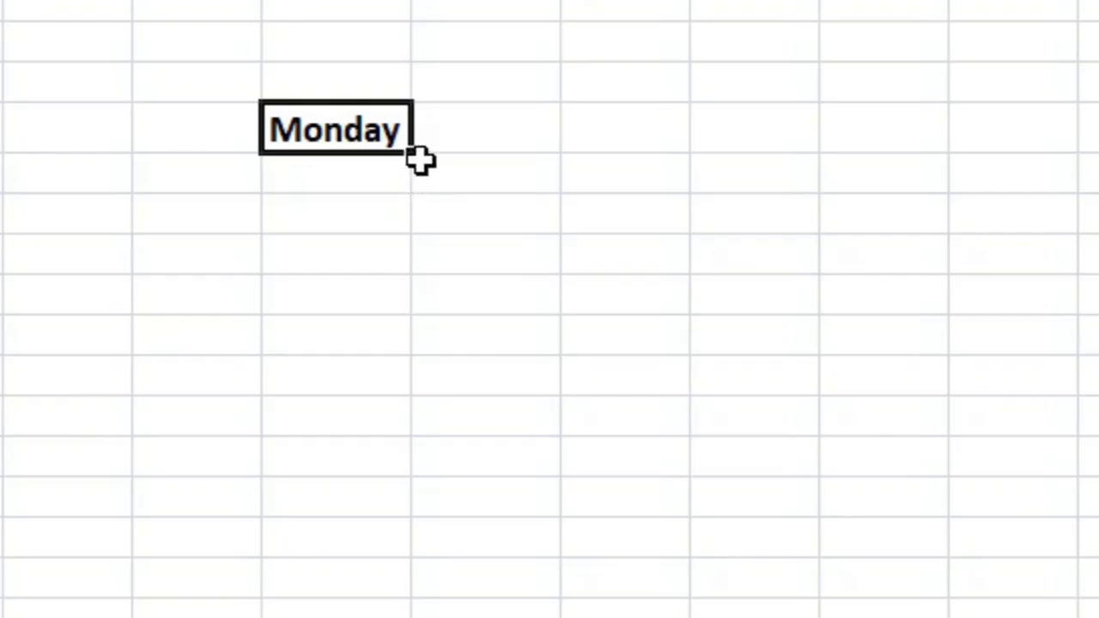
{"action": "left_click_drag", "start_coordinate": [420, 152], "coordinate": [444, 568]}
Fill the weekday series from Monday in I11 across row 11 to Sunday in O11
{"action": "left_click", "coordinate": [359, 131]}
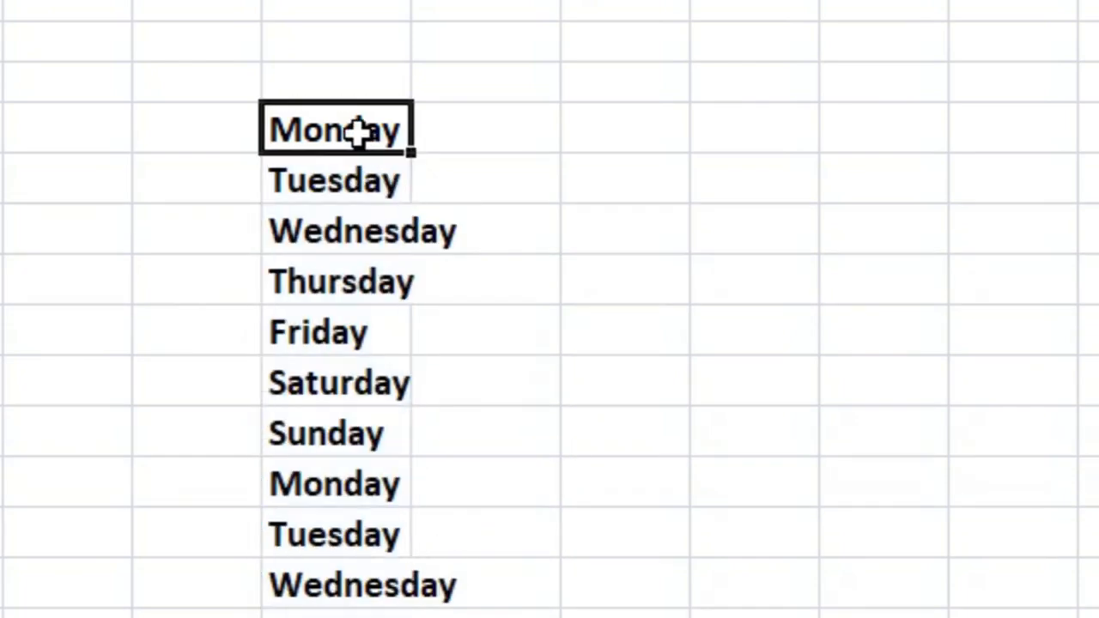
{"action": "left_click_drag", "start_coordinate": [413, 158], "coordinate": [907, 147]}
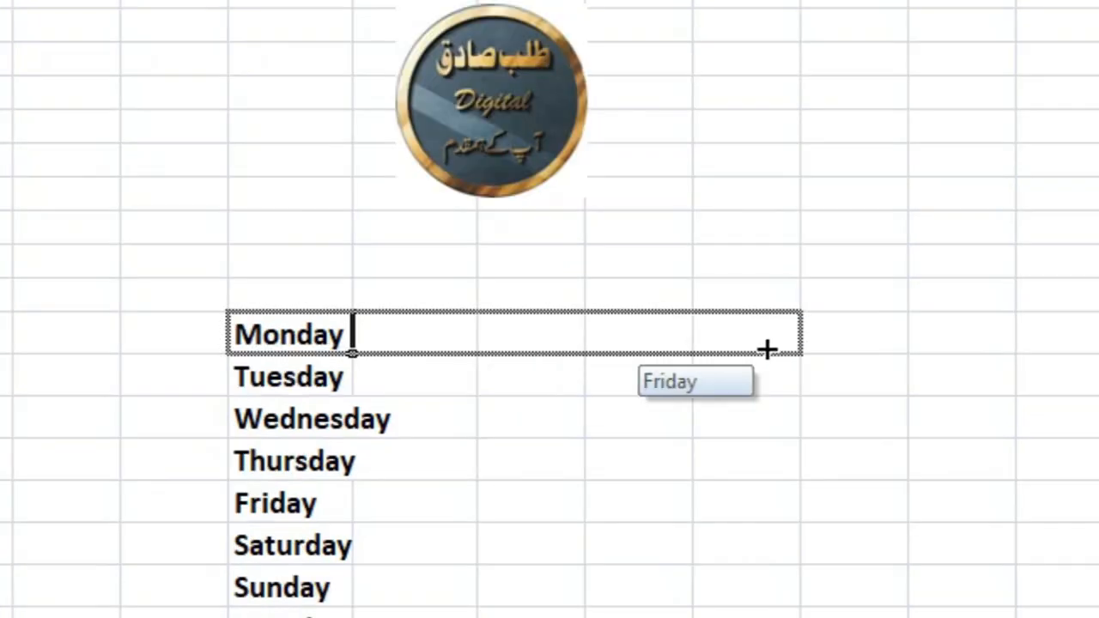
{"action": "left_click_drag", "start_coordinate": [767, 350], "coordinate": [1014, 328]}
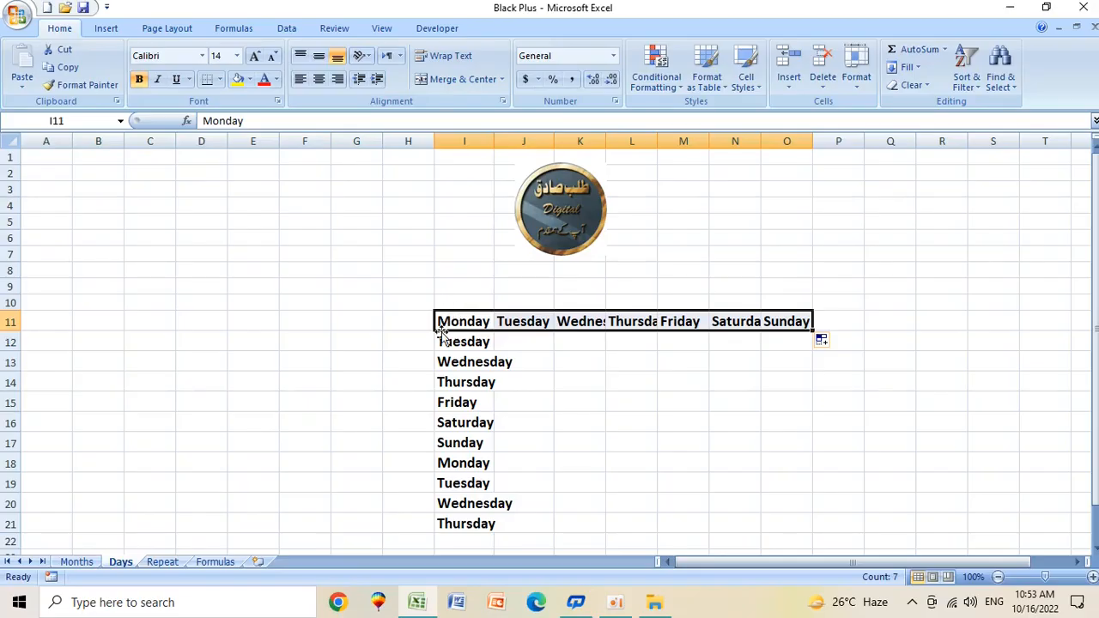
On the Repeat sheet, copy the number 32467 from G10 down the column through G21
{"action": "left_click", "coordinate": [163, 562]}
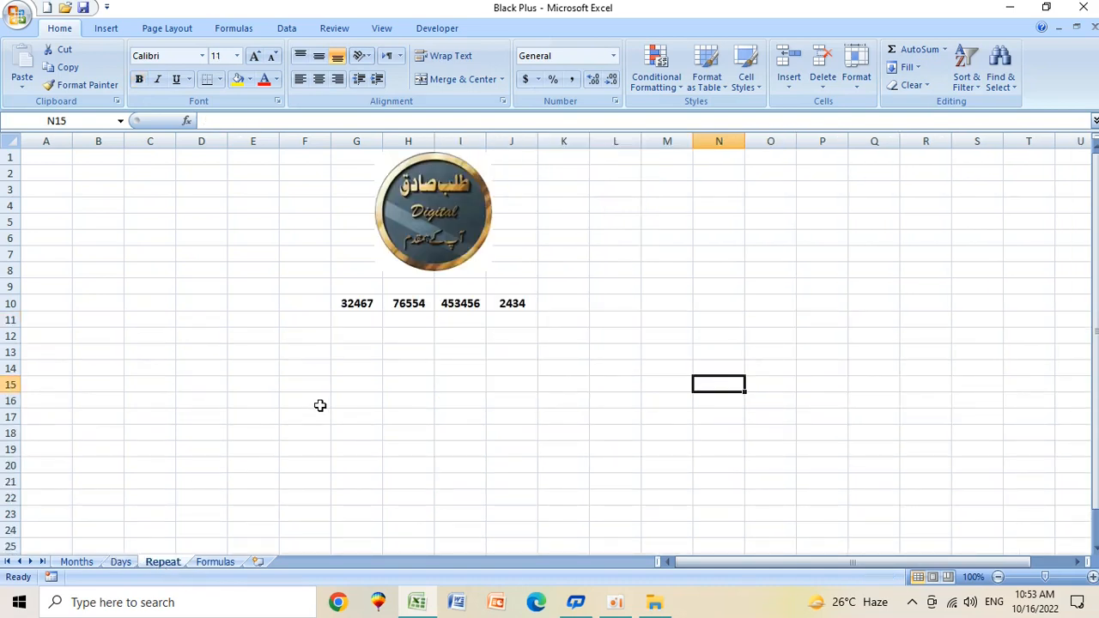
{"action": "left_click", "coordinate": [361, 303]}
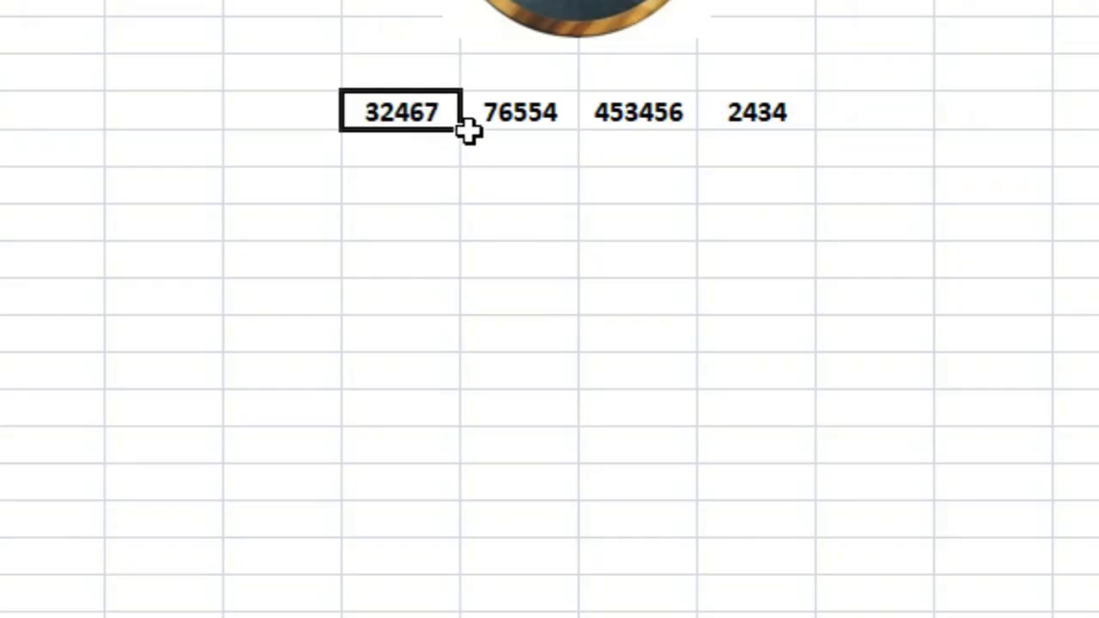
{"action": "left_click_drag", "start_coordinate": [464, 131], "coordinate": [475, 537]}
{"action": "left_click_drag", "start_coordinate": [476, 544], "coordinate": [471, 544]}
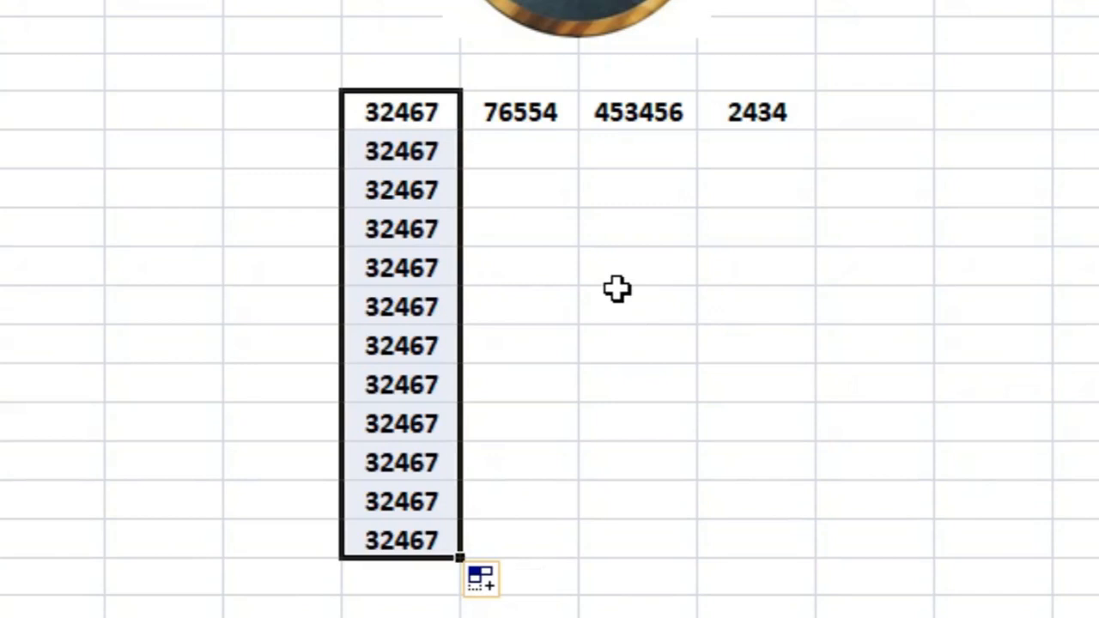
Copy the three numbers in H10:J10 down together through row 21
{"action": "left_click", "coordinate": [522, 117]}
{"action": "left_click_drag", "start_coordinate": [522, 117], "coordinate": [784, 117]}
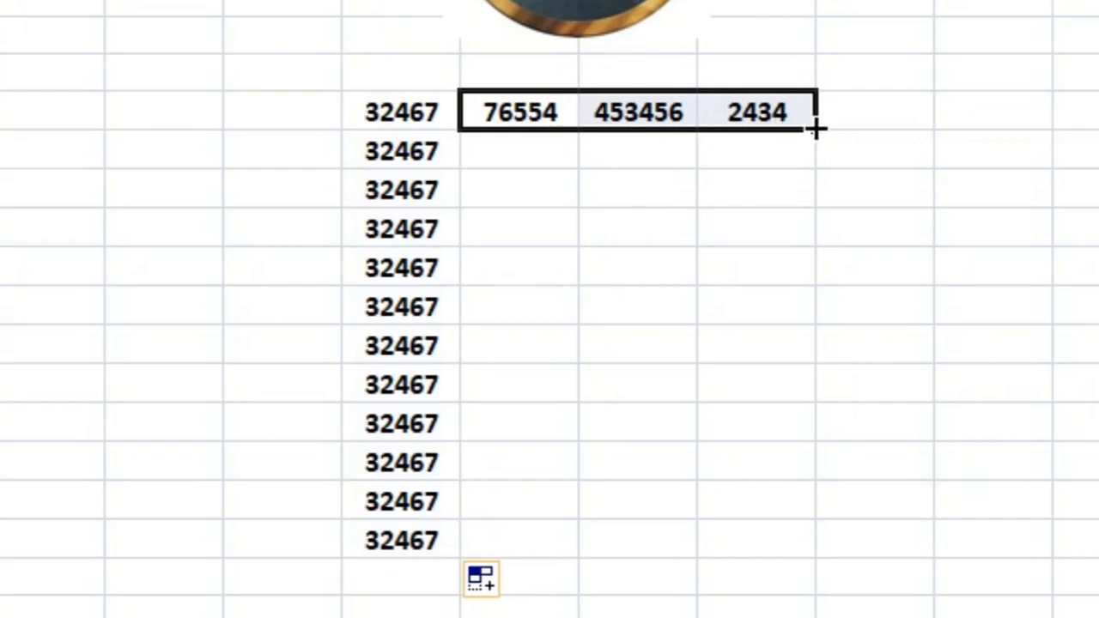
{"action": "left_click_drag", "start_coordinate": [817, 137], "coordinate": [849, 556]}
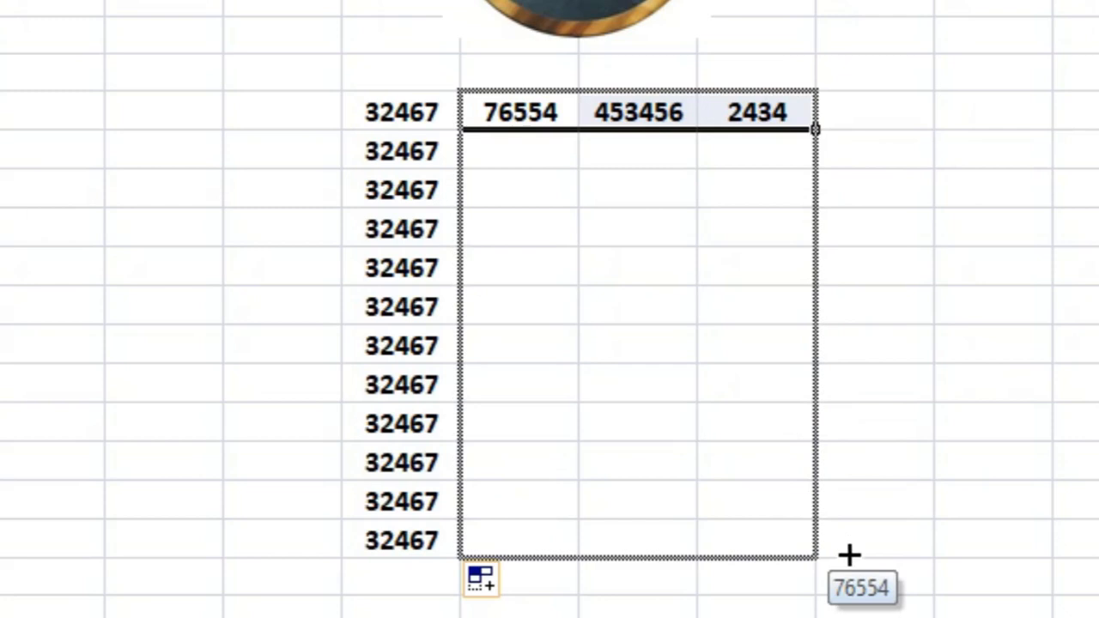
{"action": "left_click_drag", "start_coordinate": [850, 555], "coordinate": [848, 535]}
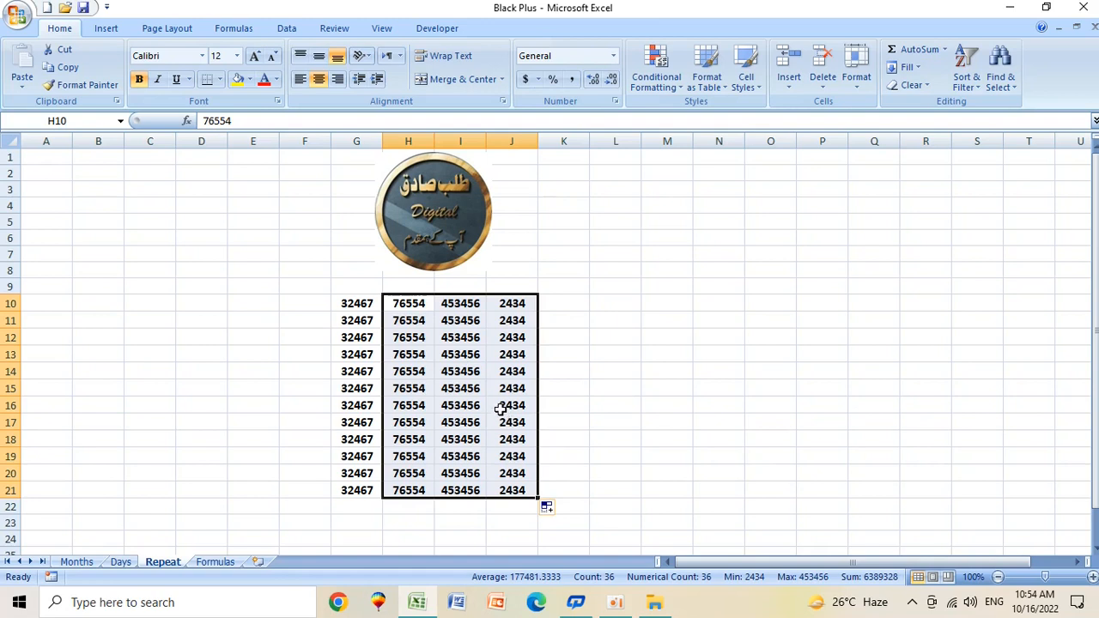
Copy the number 32467 from G10 backwards along row 10 to D10
{"action": "left_click", "coordinate": [355, 307]}
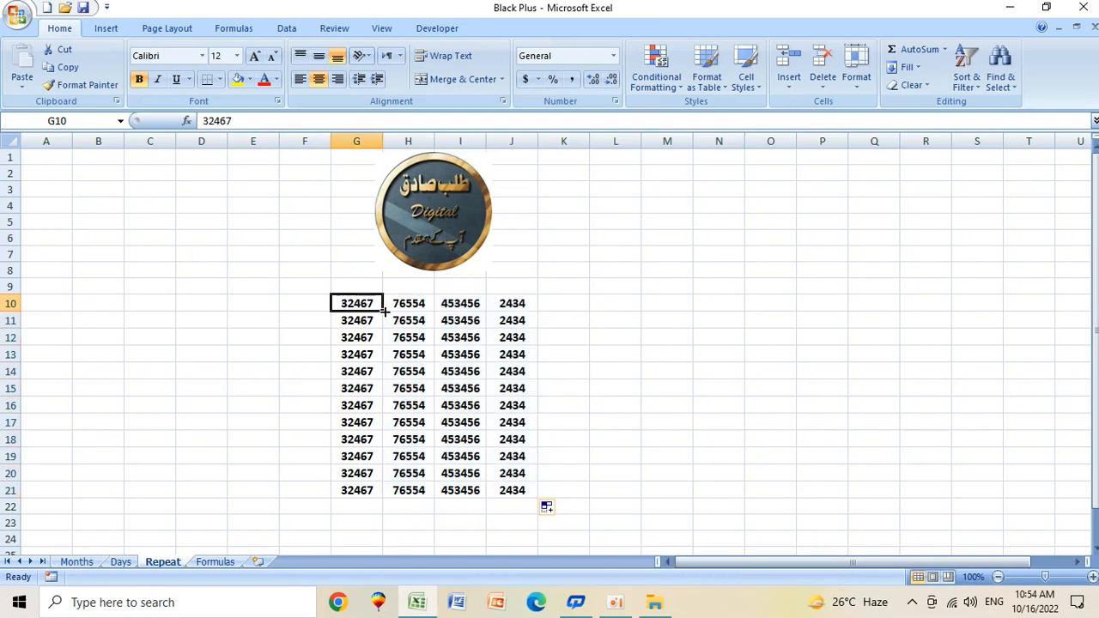
{"action": "left_click_drag", "start_coordinate": [386, 311], "coordinate": [192, 321]}
{"action": "left_click", "coordinate": [306, 371]}
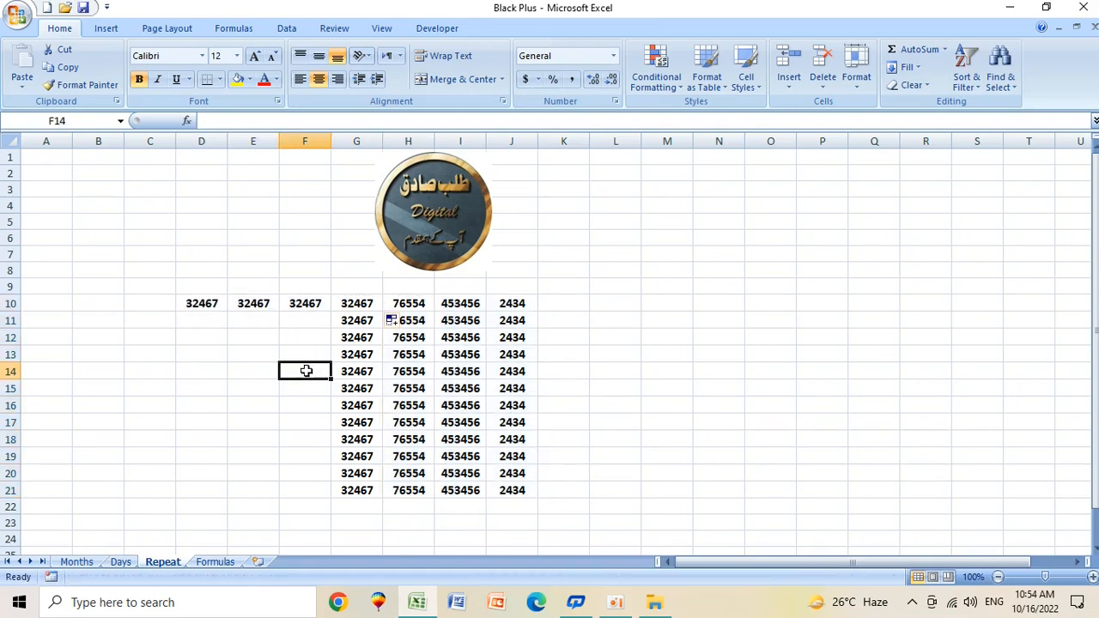
Copy the number 2434 from J10 up column J to J7
{"action": "left_click", "coordinate": [515, 305]}
{"action": "left_click_drag", "start_coordinate": [538, 312], "coordinate": [537, 244]}
{"action": "left_click", "coordinate": [607, 313]}
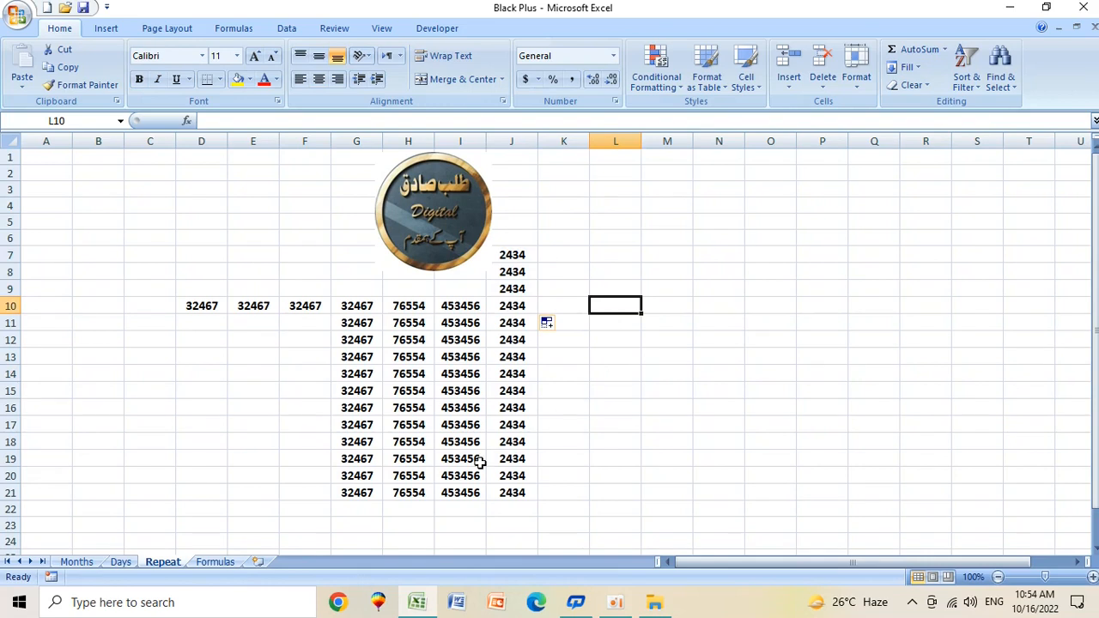
Insert a new blank worksheet after the Formulas sheet and select cell F5 in it
{"action": "left_click", "coordinate": [258, 562]}
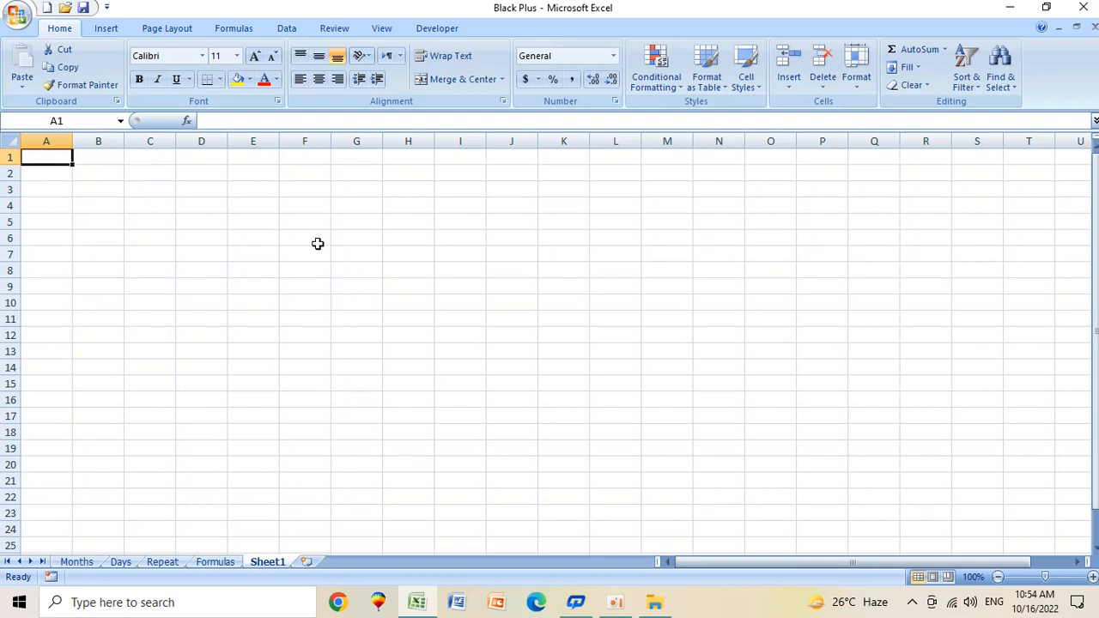
{"action": "left_click", "coordinate": [302, 222]}
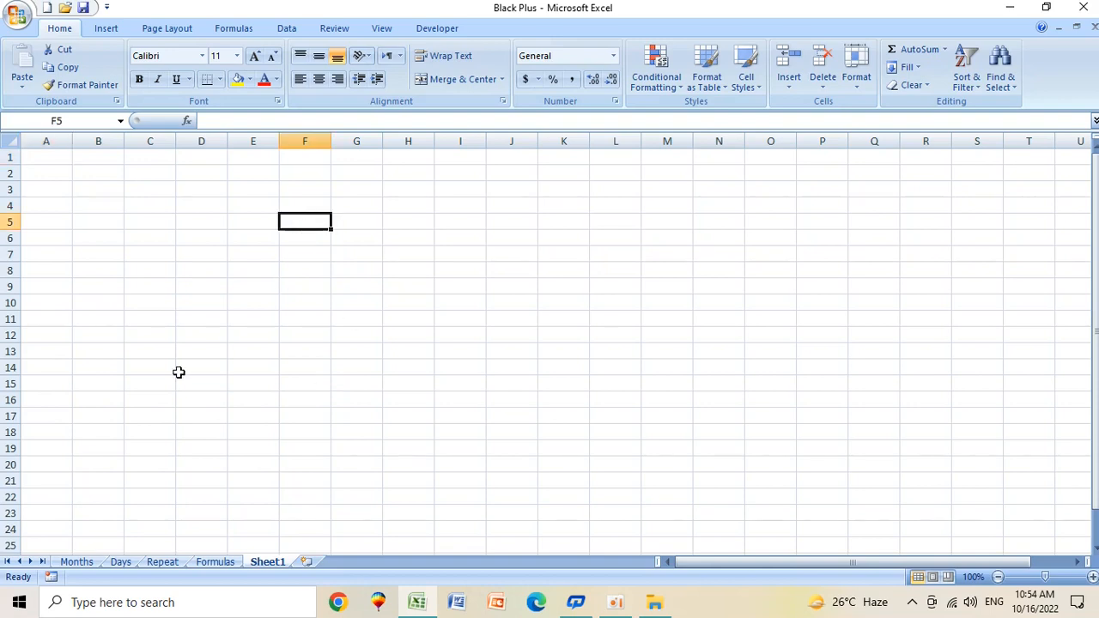
Enter 1 in F5 and 2 in F6, and extend the number series down column F to 18
{"action": "type", "text": "1"}
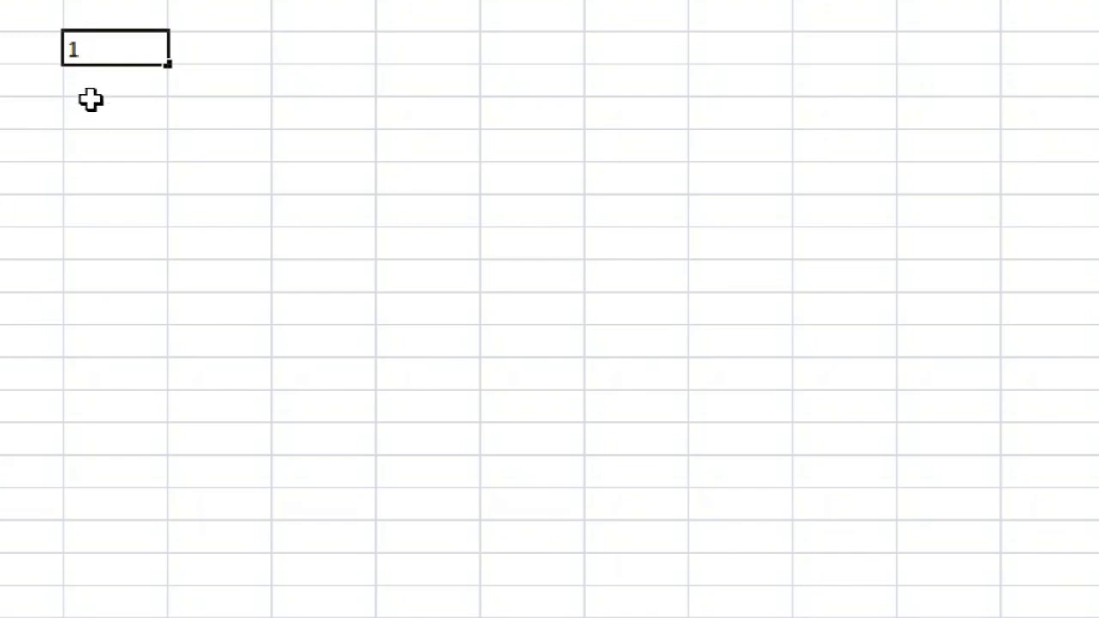
{"action": "key", "text": "Return"}
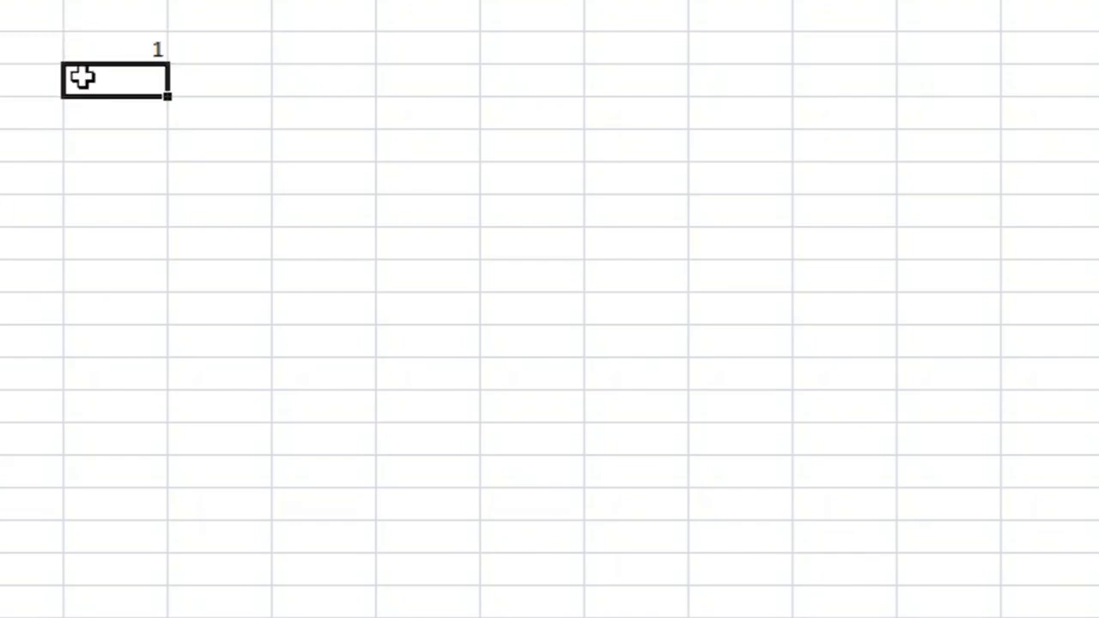
{"action": "type", "text": "2"}
{"action": "left_click", "coordinate": [149, 171]}
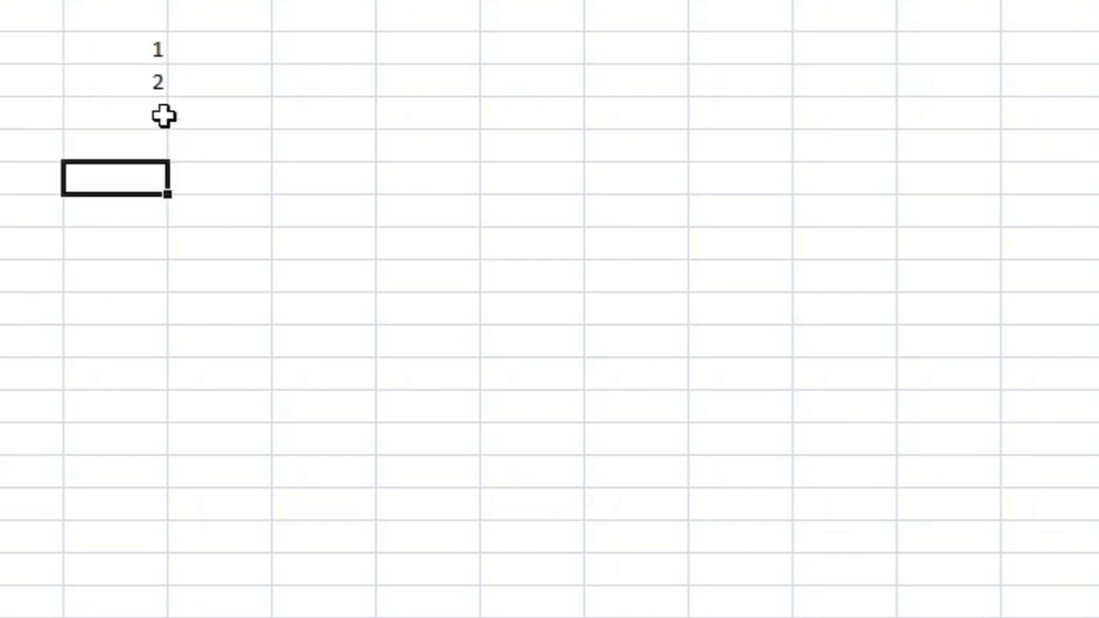
{"action": "left_click", "coordinate": [122, 51]}
{"action": "left_click_drag", "start_coordinate": [123, 52], "coordinate": [165, 613]}
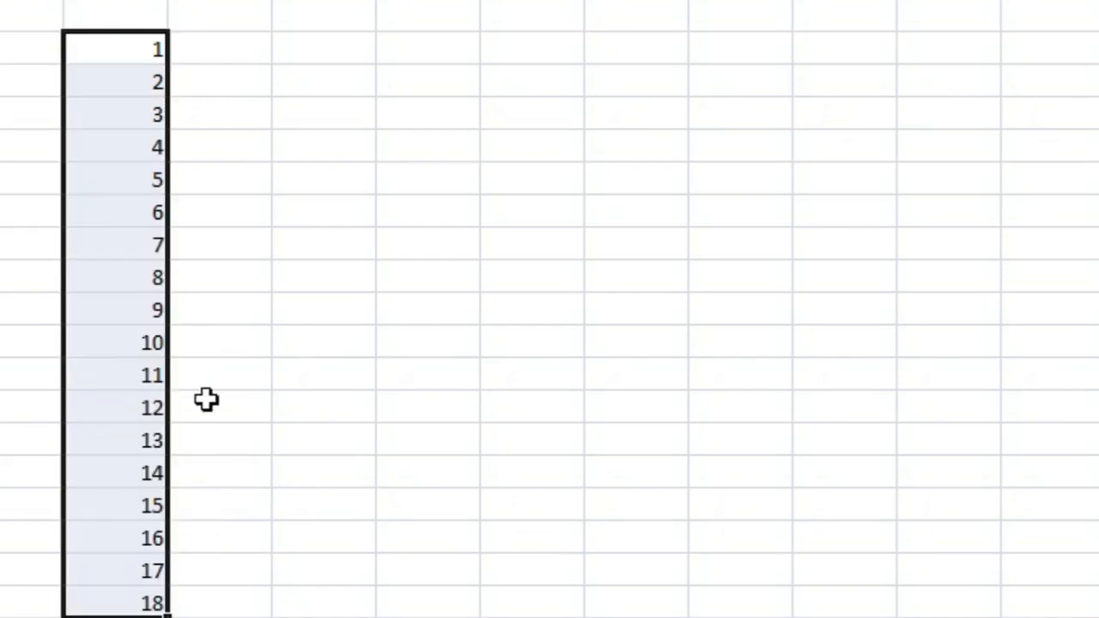
Enter 2 in G5 beside the 1 and extend the 1, 2 series forward along row 5
{"action": "left_click", "coordinate": [158, 46]}
{"action": "left_click", "coordinate": [215, 37]}
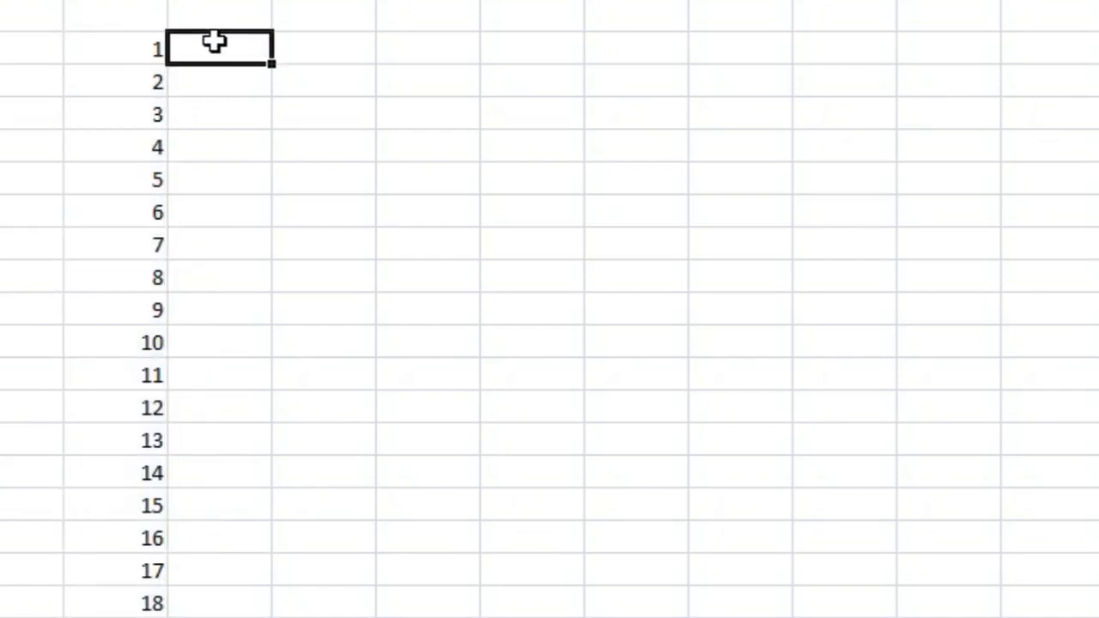
{"action": "type", "text": "2"}
{"action": "left_click", "coordinate": [228, 222]}
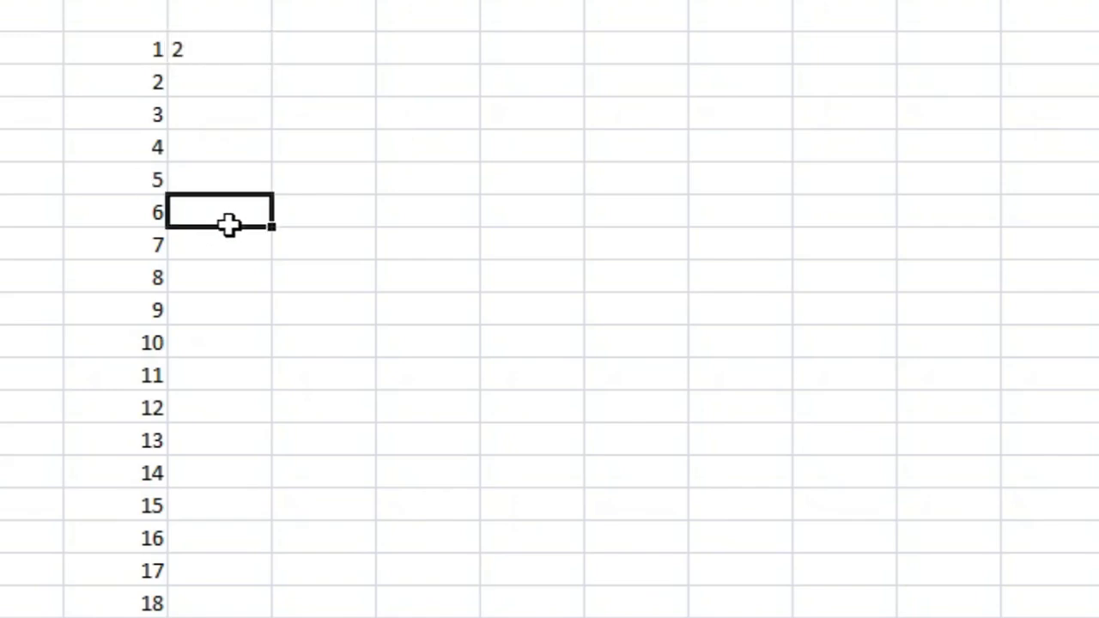
{"action": "left_click_drag", "start_coordinate": [135, 43], "coordinate": [1004, 120]}
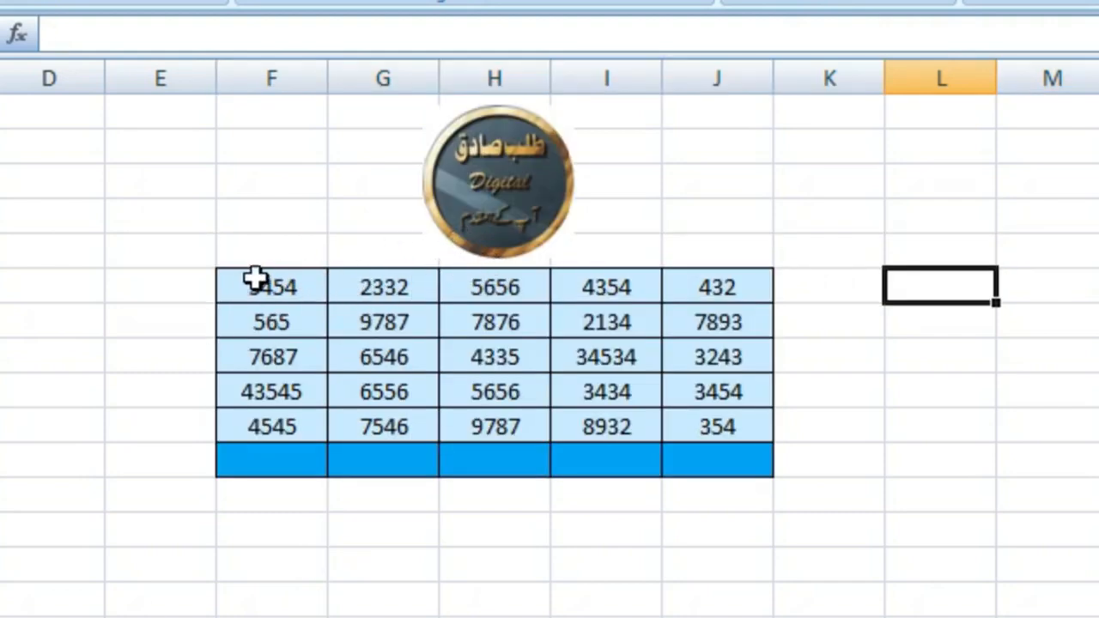
On the Formulas sheet, total F6:F10 in F11 with SUM and inspect the contents of the column's number cells and total
{"action": "left_click_drag", "start_coordinate": [269, 285], "coordinate": [274, 422]}
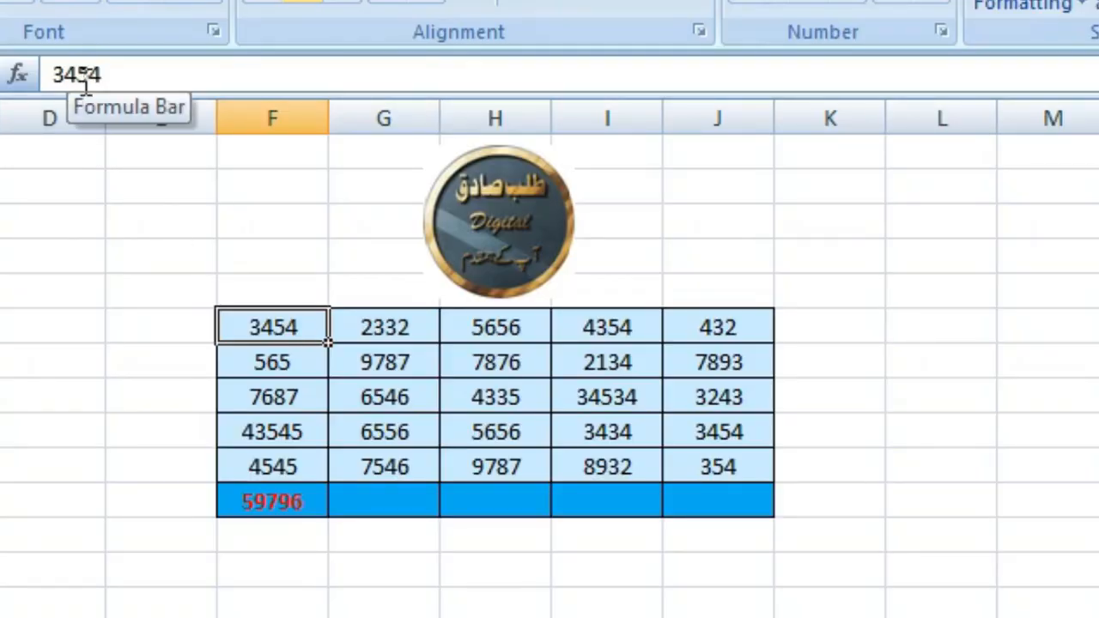
{"action": "left_click", "coordinate": [281, 364]}
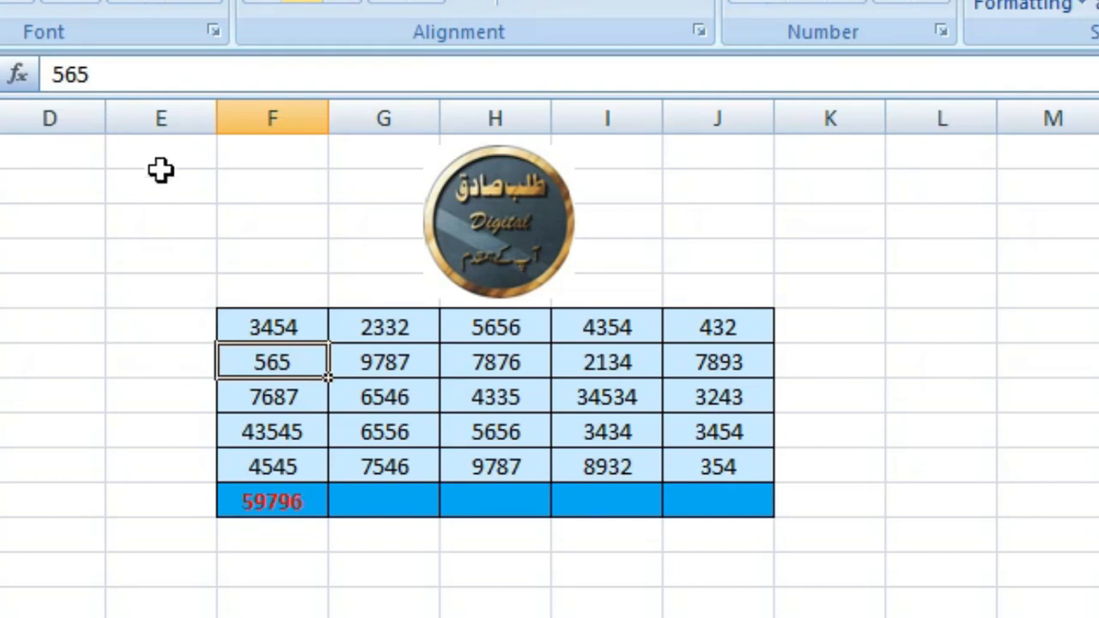
{"action": "left_click", "coordinate": [307, 430]}
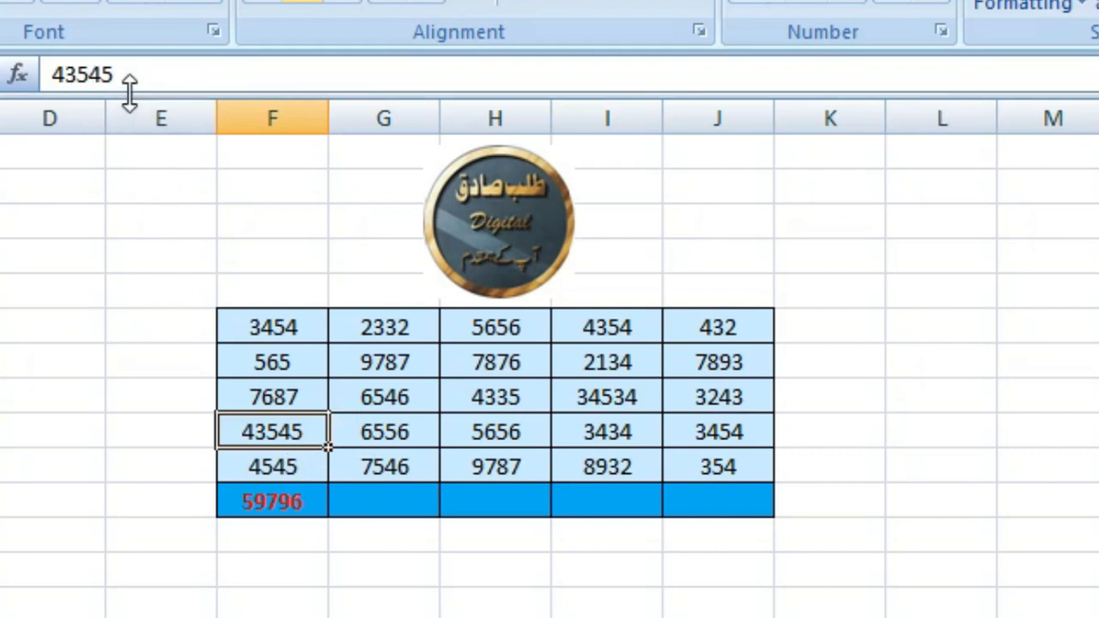
{"action": "left_click", "coordinate": [290, 501]}
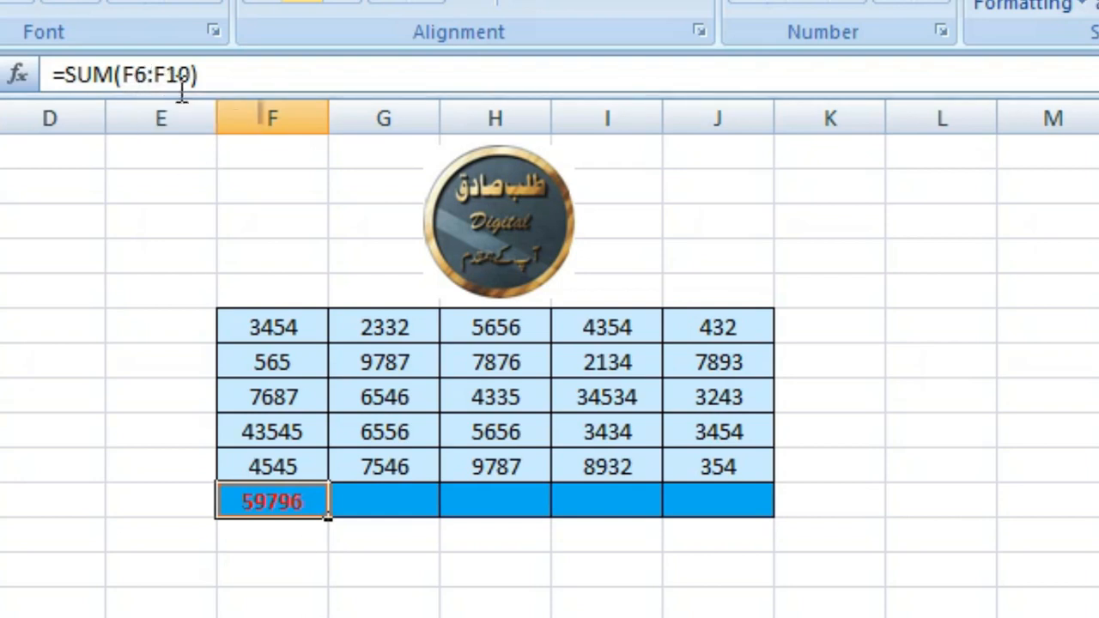
Copy the SUM formula from F11 across row 11 to J11 to total the remaining columns
{"action": "left_click", "coordinate": [300, 609]}
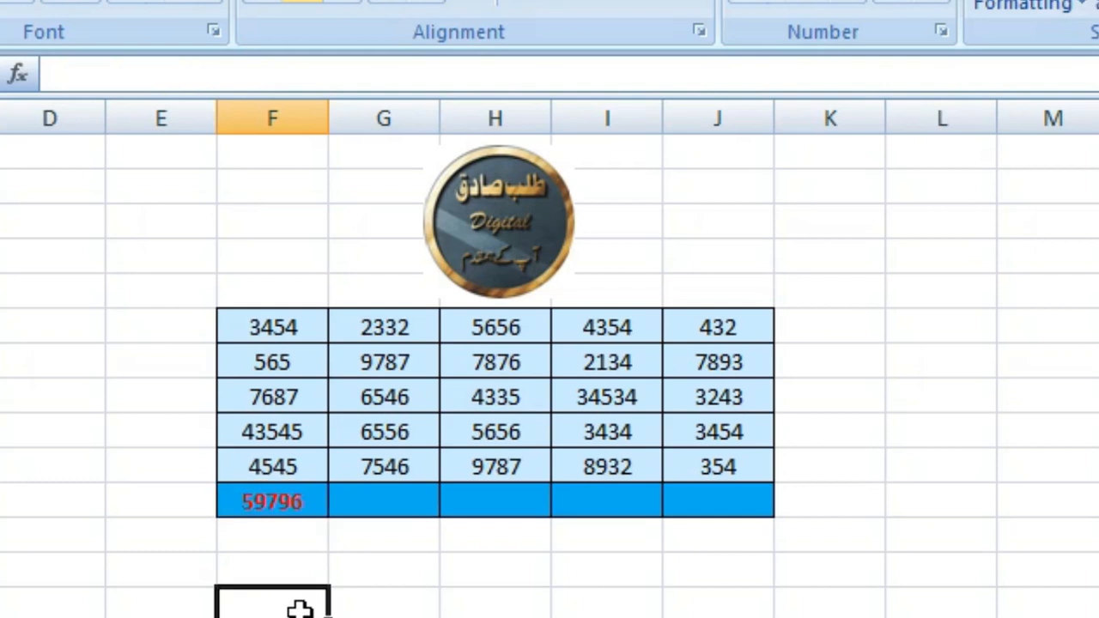
{"action": "left_click", "coordinate": [302, 504]}
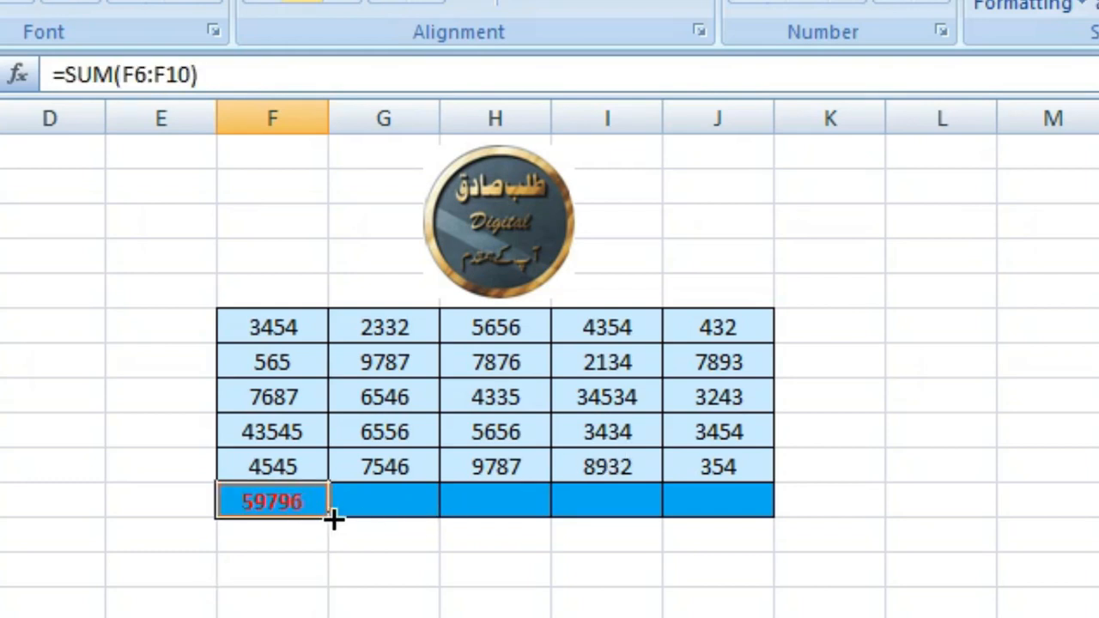
{"action": "left_click_drag", "start_coordinate": [331, 519], "coordinate": [769, 525]}
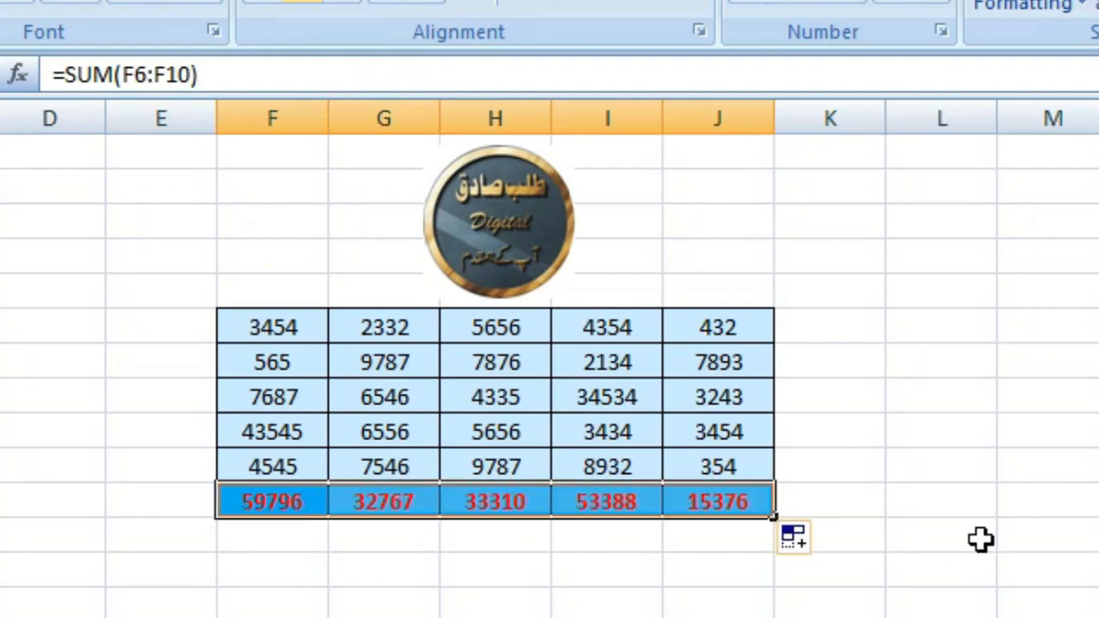